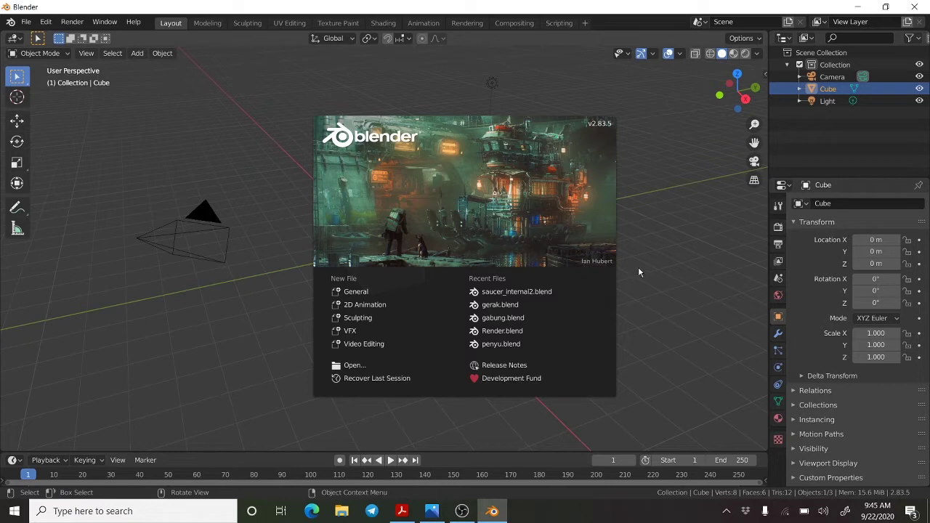
# Step: Check the cup reference photo, then show page 1 of Basic Modeling.pdf on faces, vertices and edges
pyautogui.click(434, 510)
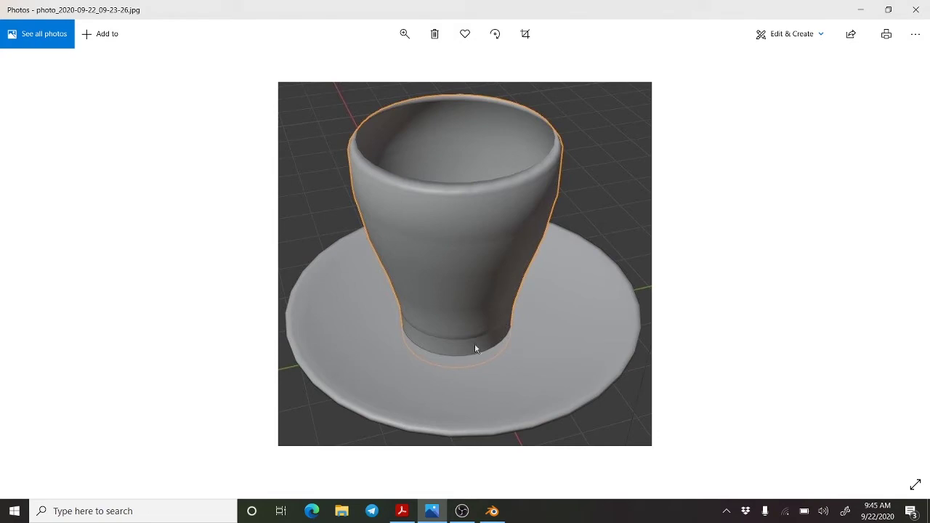
pyautogui.click(860, 10)
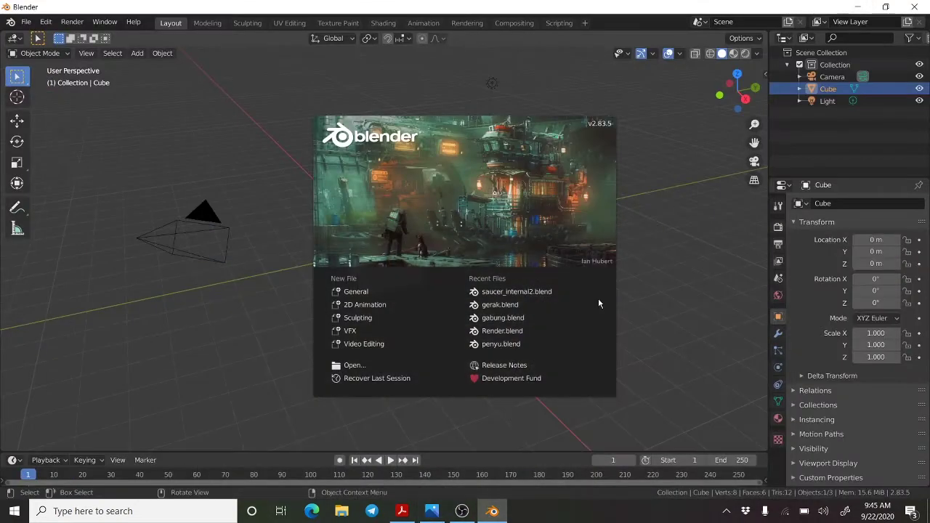
pyautogui.click(402, 510)
pyautogui.scroll(-1, 497, 221)
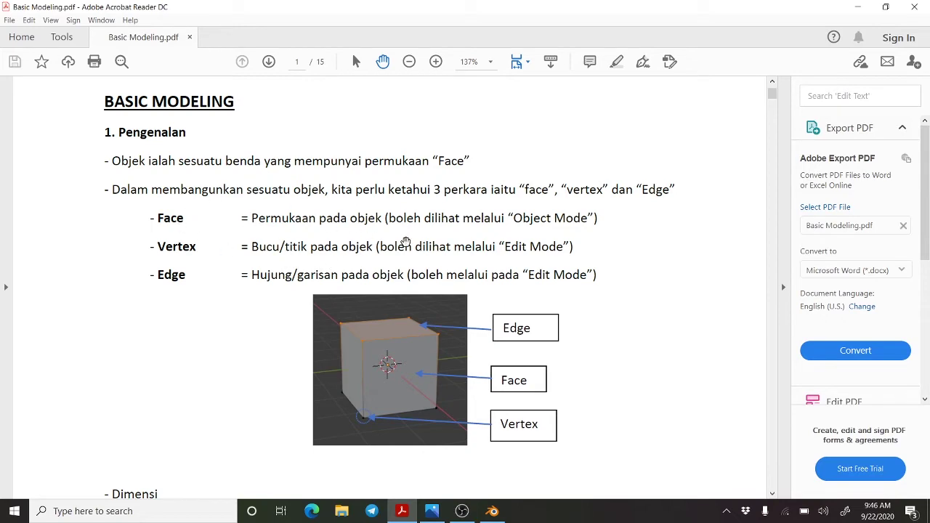
# Step: Start a General scene in Blender and delete the default cube
pyautogui.click(491, 510)
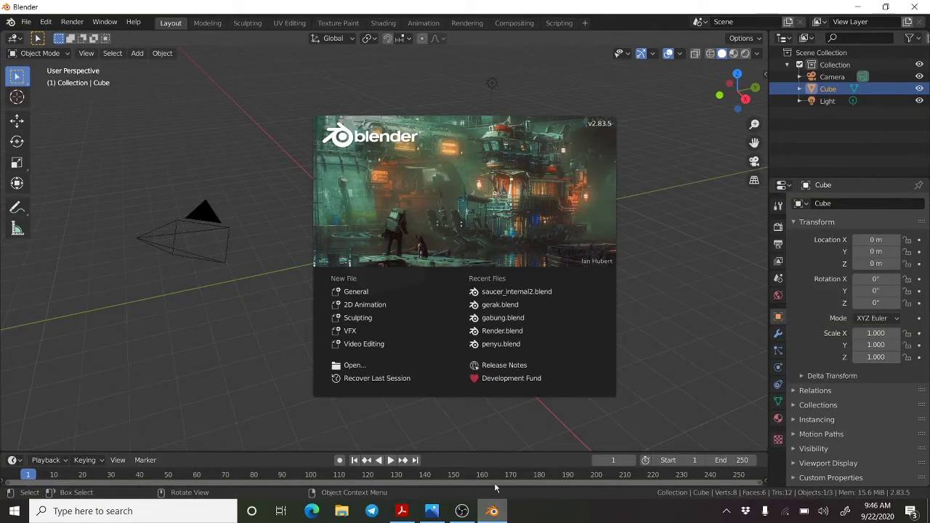
pyautogui.click(362, 292)
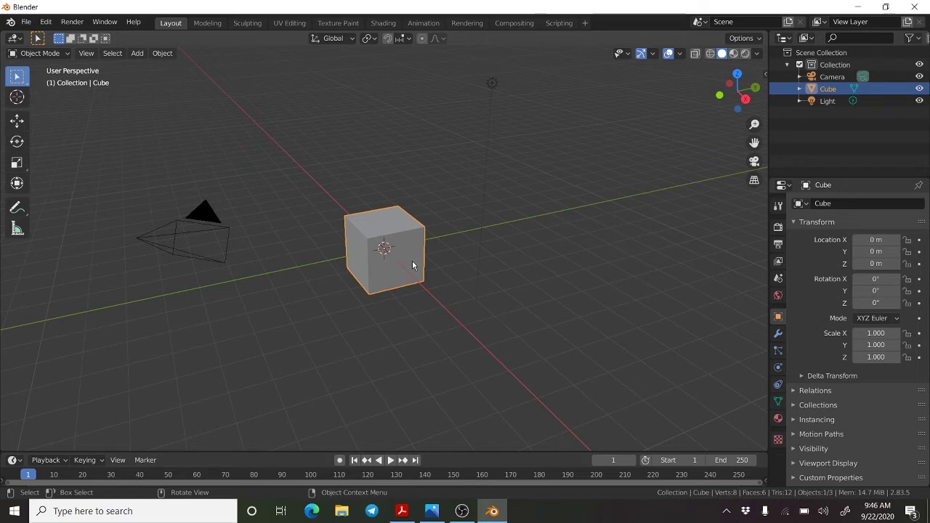
pyautogui.press('Delete')
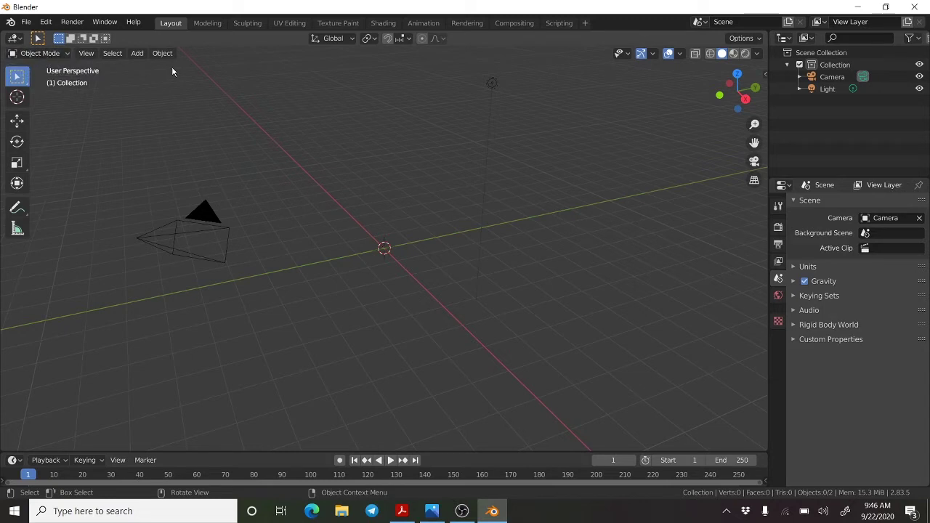
# Step: Add a 32-vertex, 1 m mesh circle at the origin with Triangle Fan fill
pyautogui.click(142, 57)
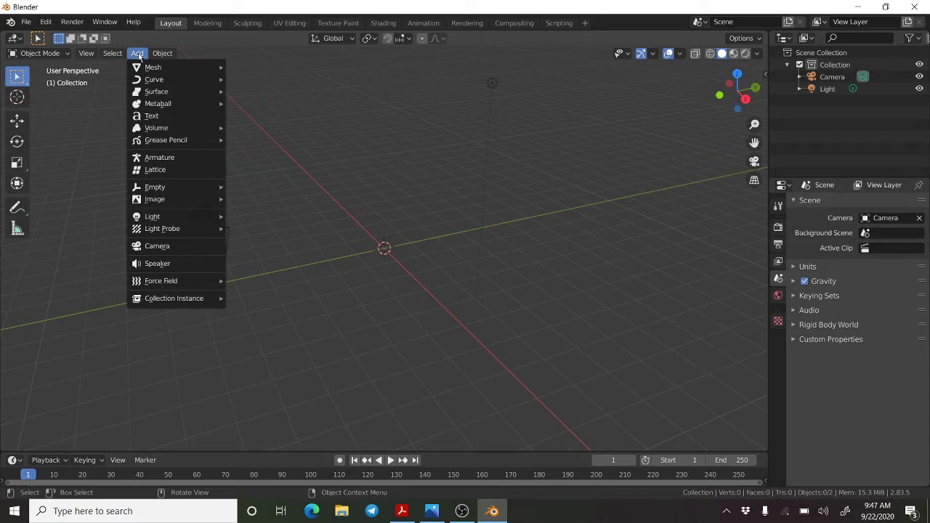
pyautogui.moveTo(175, 67)
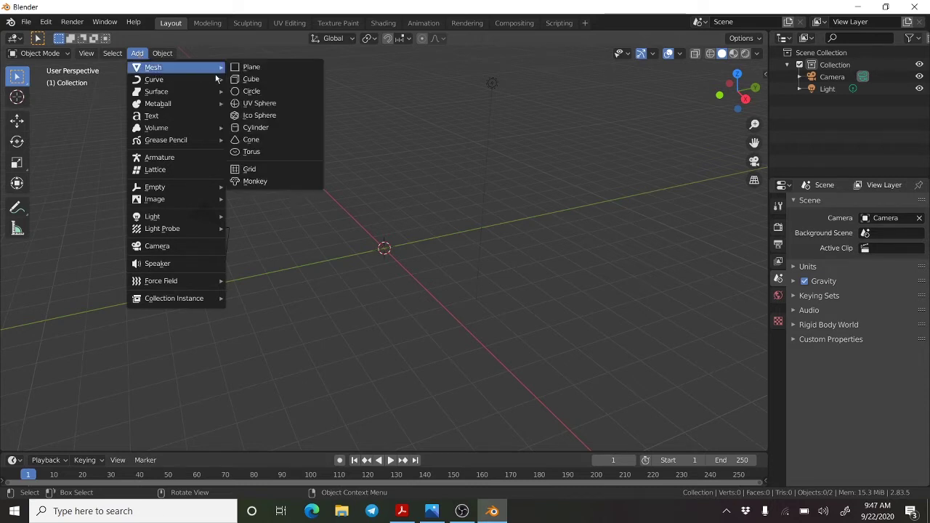
pyautogui.click(249, 91)
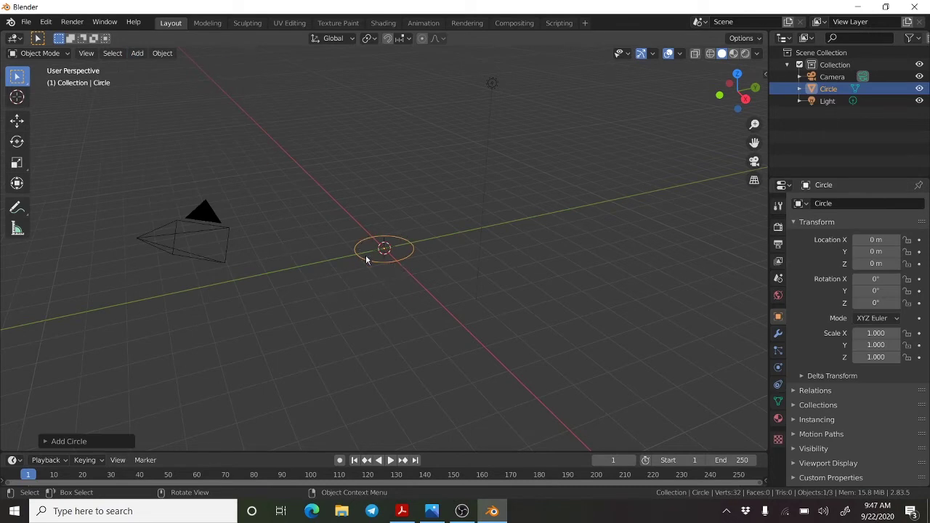
pyautogui.click(68, 442)
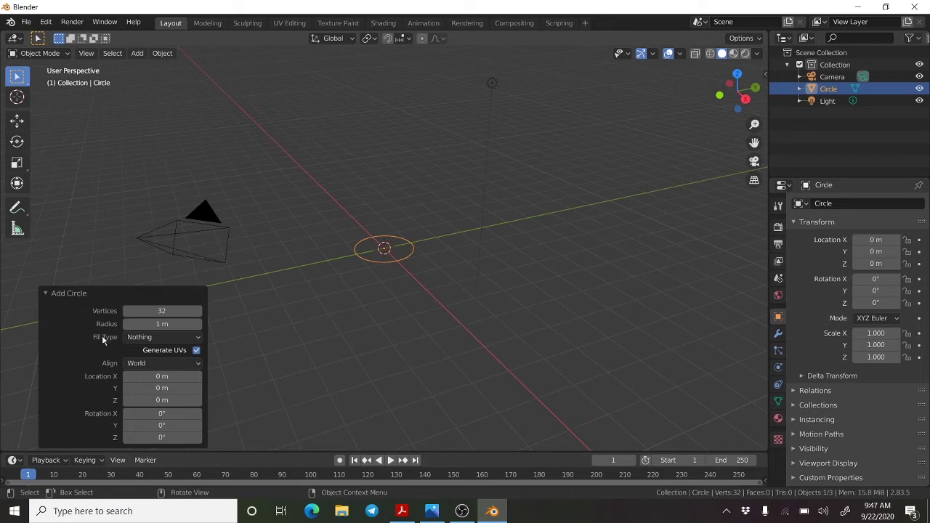
pyautogui.click(140, 338)
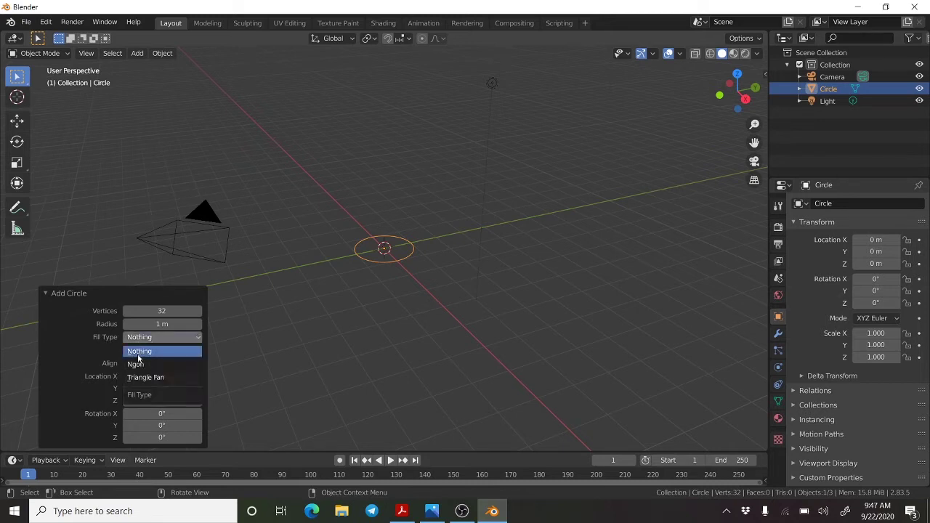
pyautogui.click(138, 378)
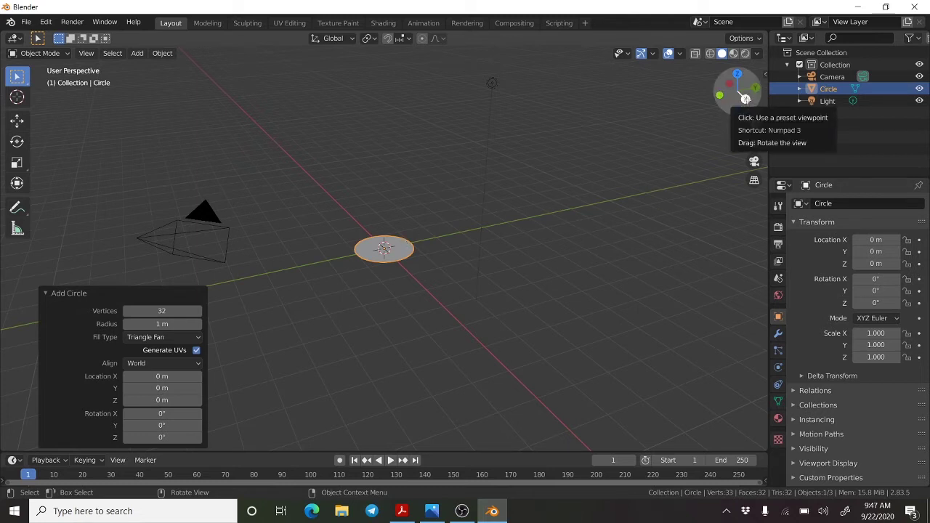
# Step: View the circle from the right side, zoom in, and switch it to Edit Mode
pyautogui.click(745, 99)
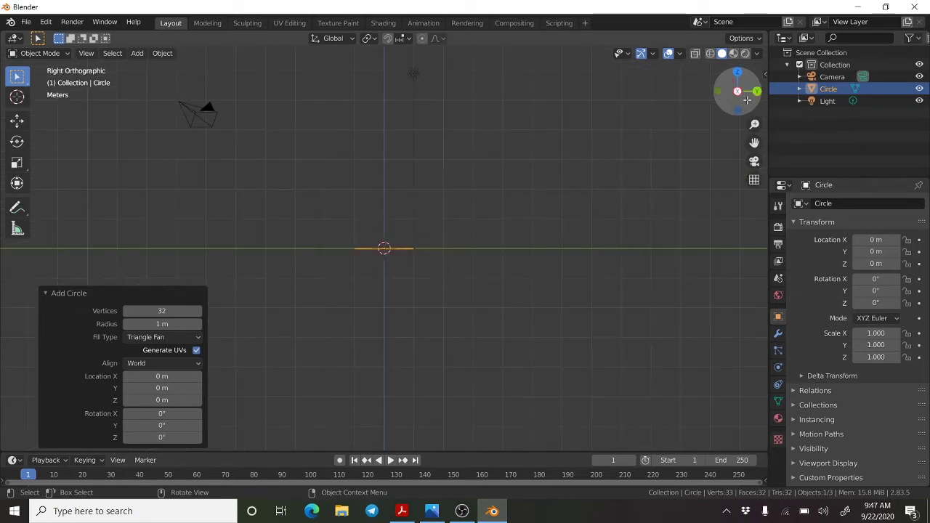
pyautogui.scroll(3, 403, 251)
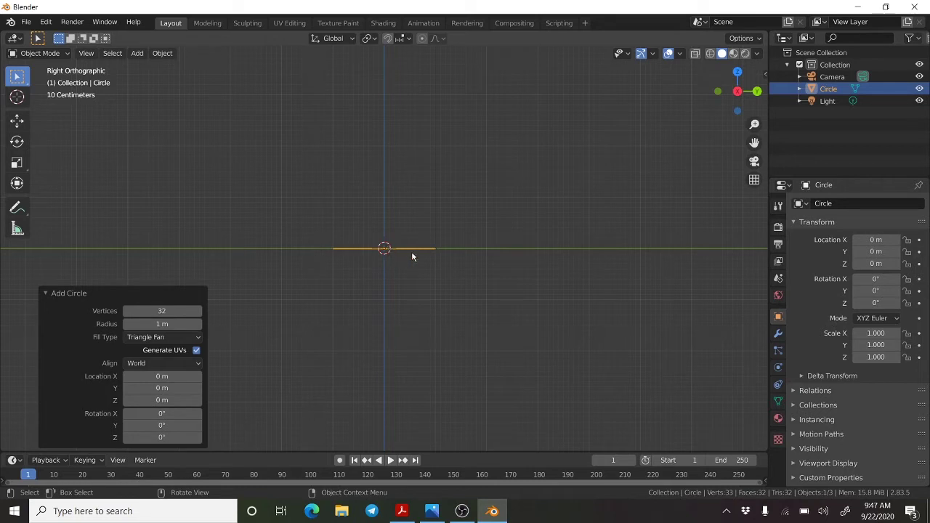
pyautogui.click(41, 55)
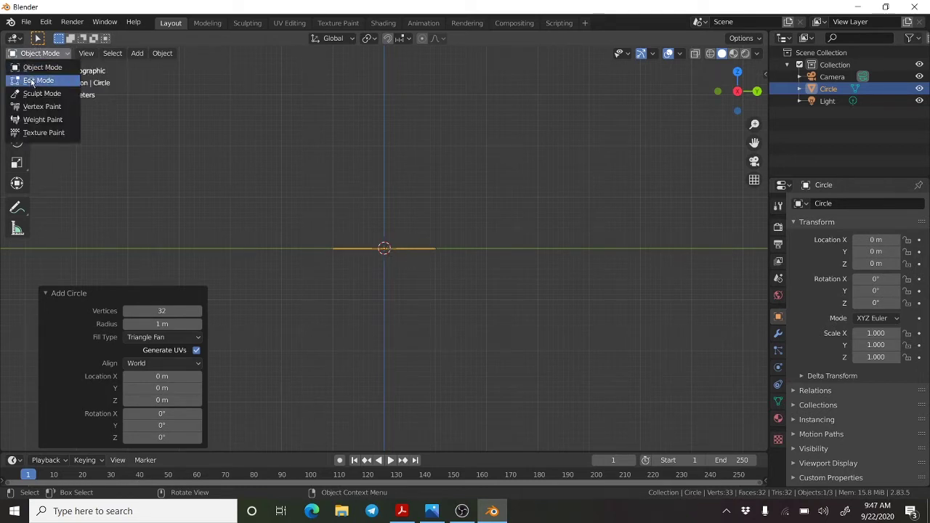
pyautogui.click(32, 81)
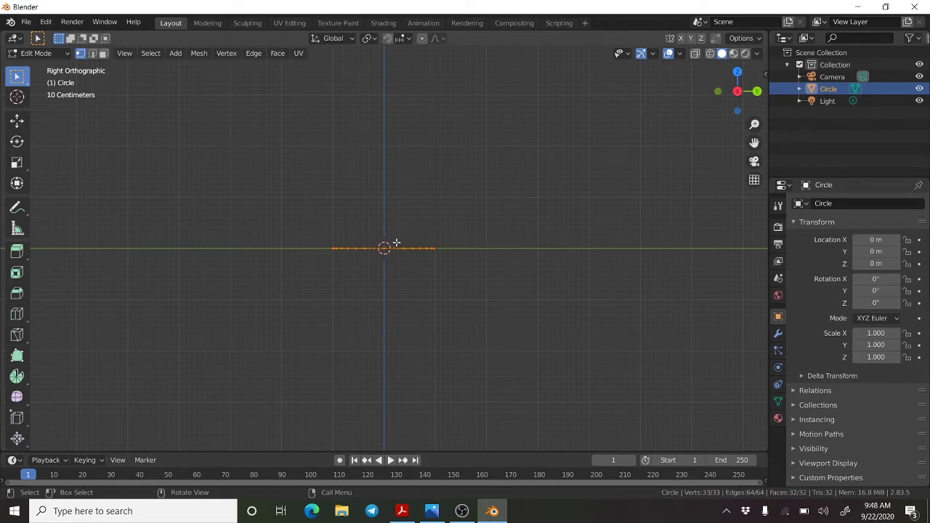
# Step: Extrude the circle upward twice, the second time by about 0.09 m, and recheck the reference photo
pyautogui.press('e')
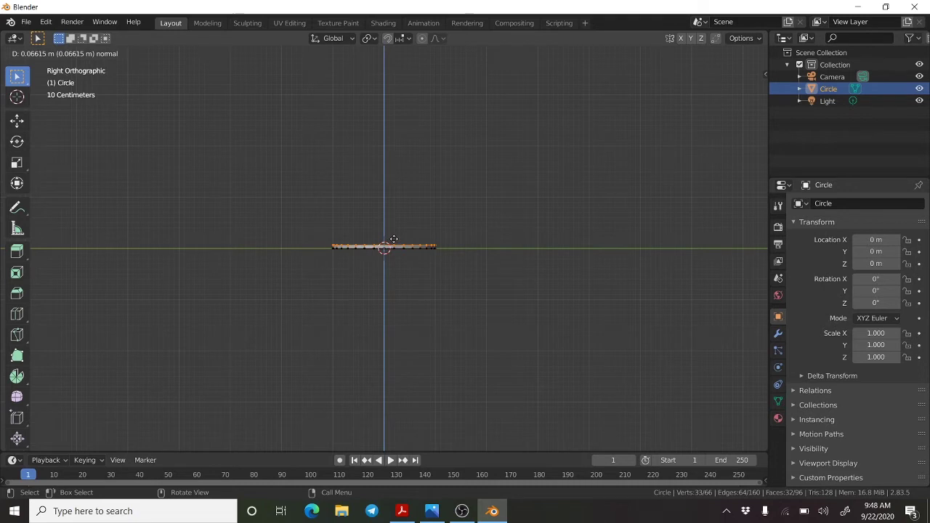
pyautogui.click(393, 239)
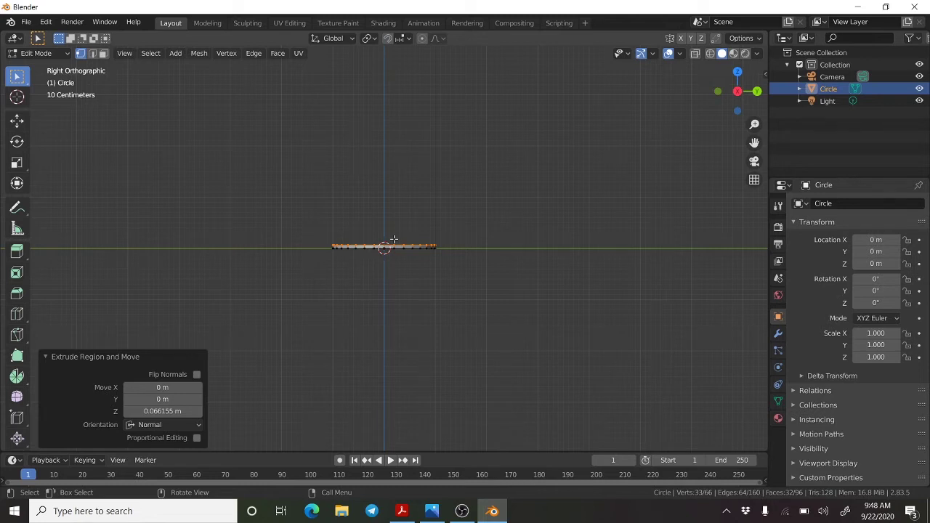
pyautogui.press('e')
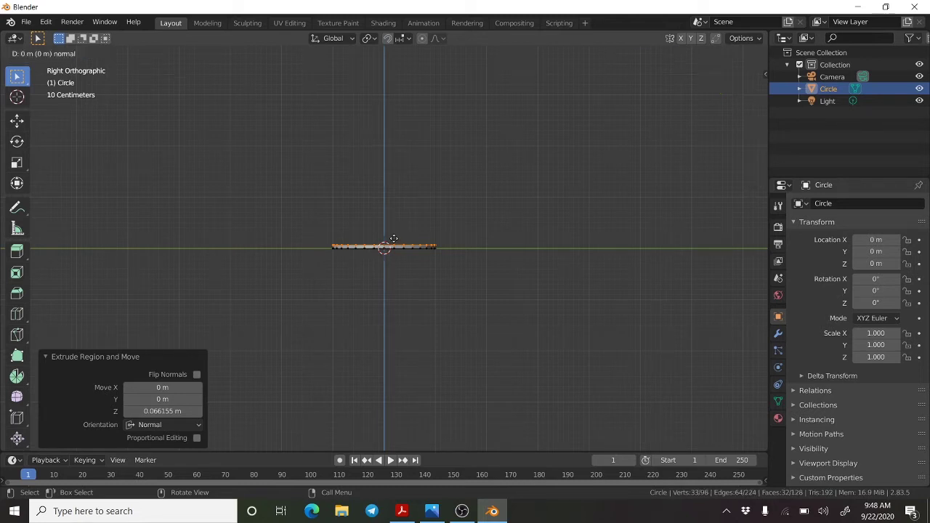
pyautogui.click(394, 234)
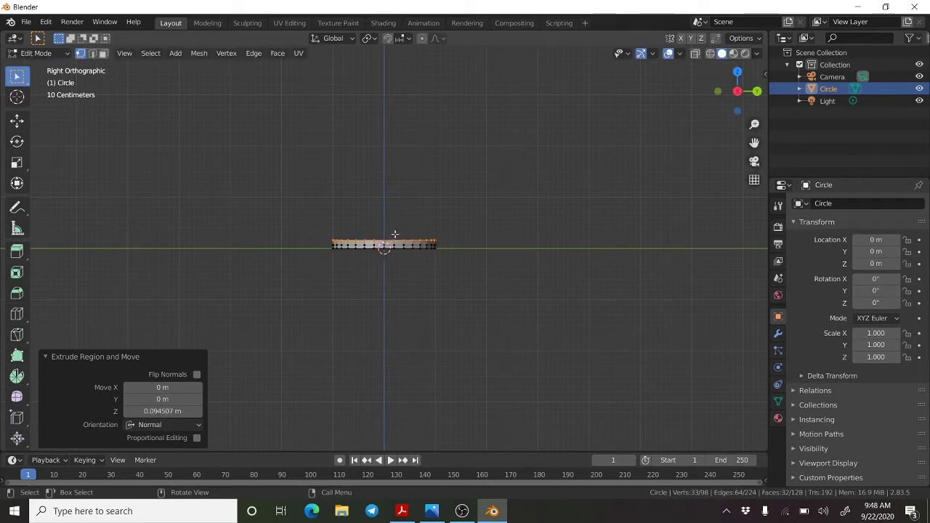
pyautogui.click(432, 511)
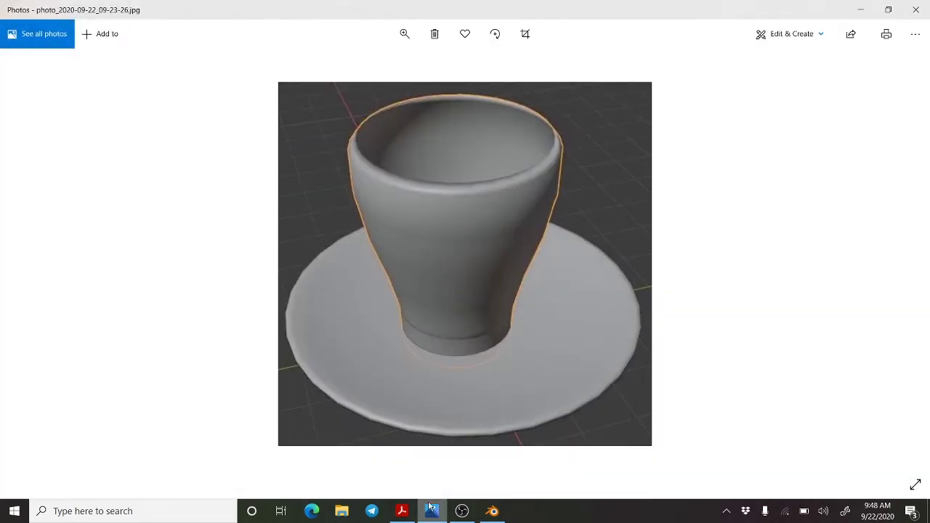
pyautogui.click(431, 508)
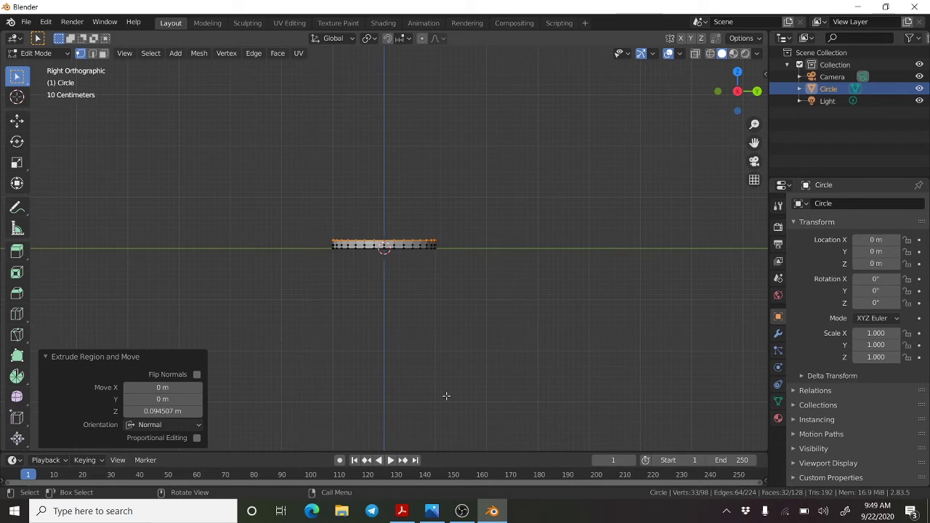
# Step: Widen the top ring to 1.036, extrude 0.2 m, widen to 1.034, and extrude to 0.32 m
pyautogui.press('s')
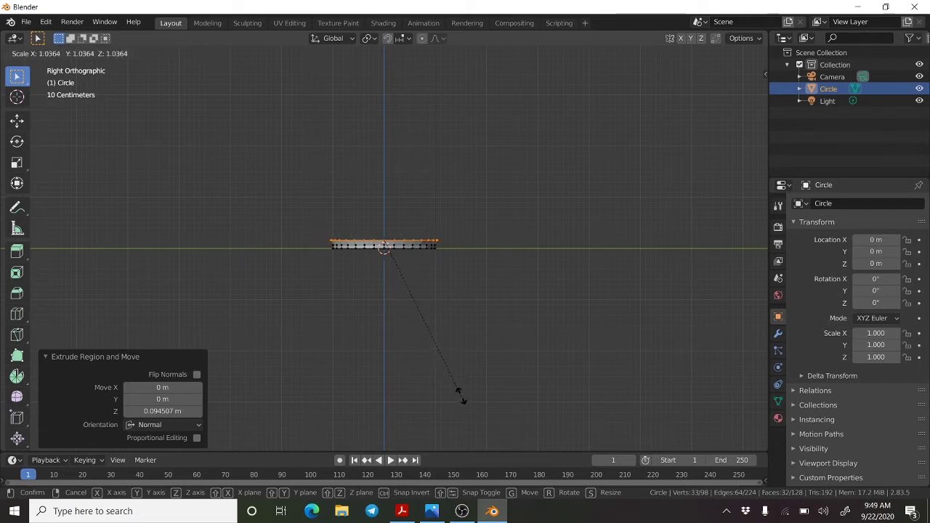
pyautogui.click(461, 396)
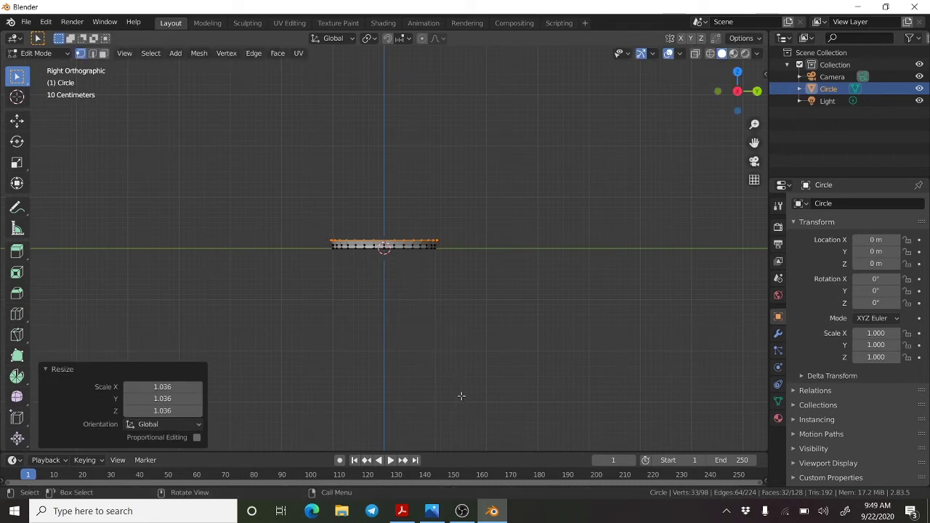
pyautogui.press('e')
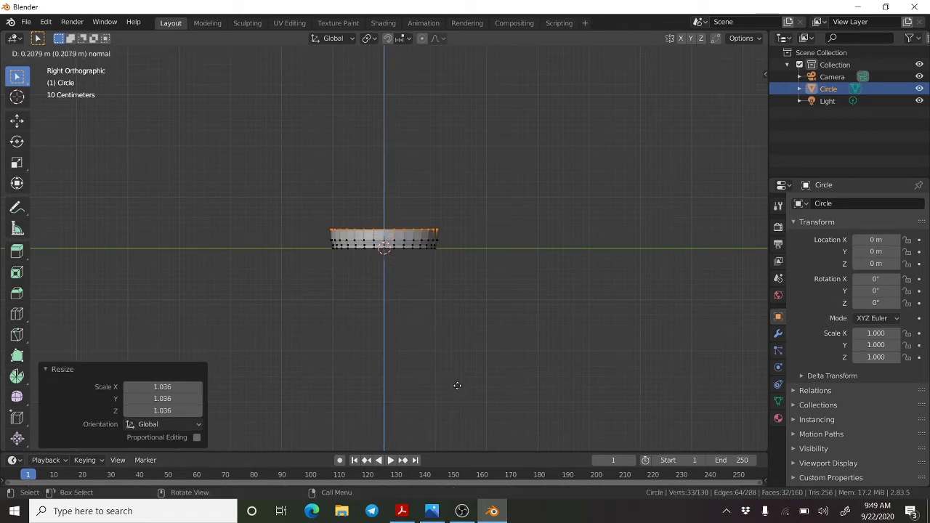
pyautogui.click(456, 385)
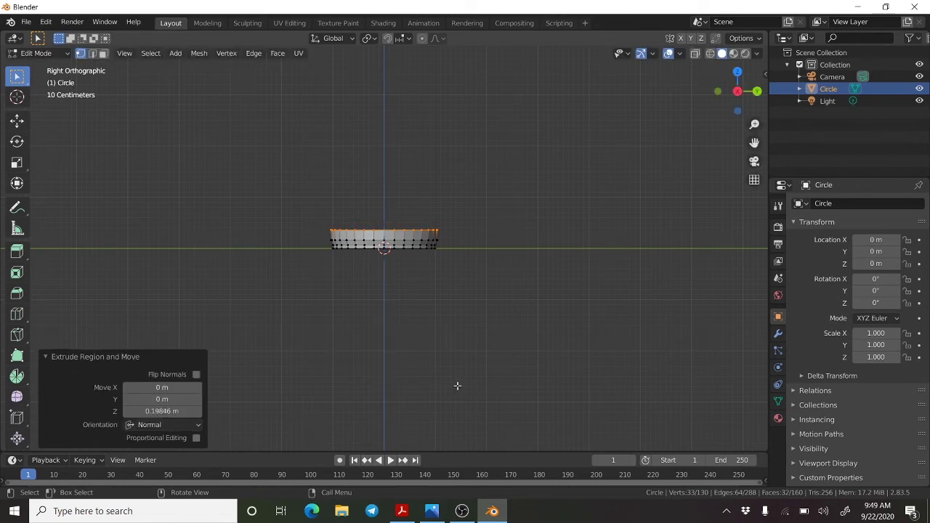
pyautogui.press('s')
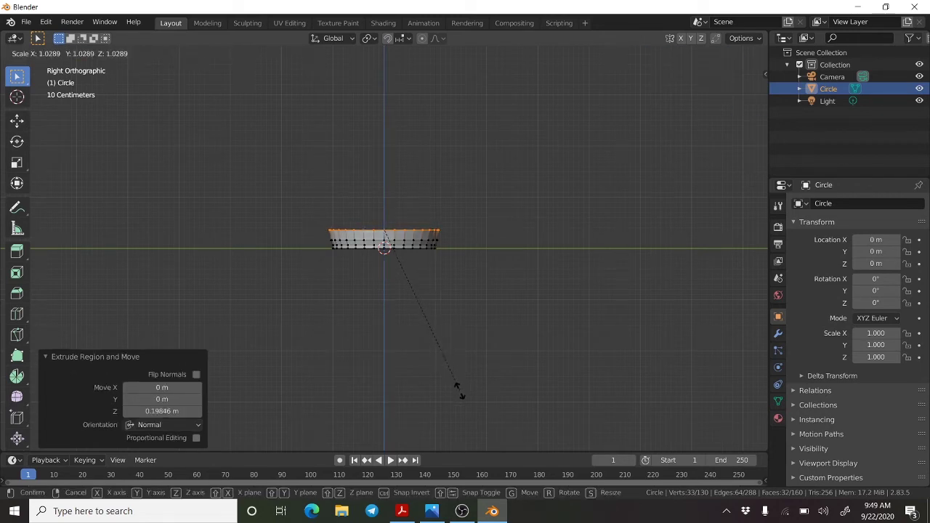
pyautogui.click(459, 389)
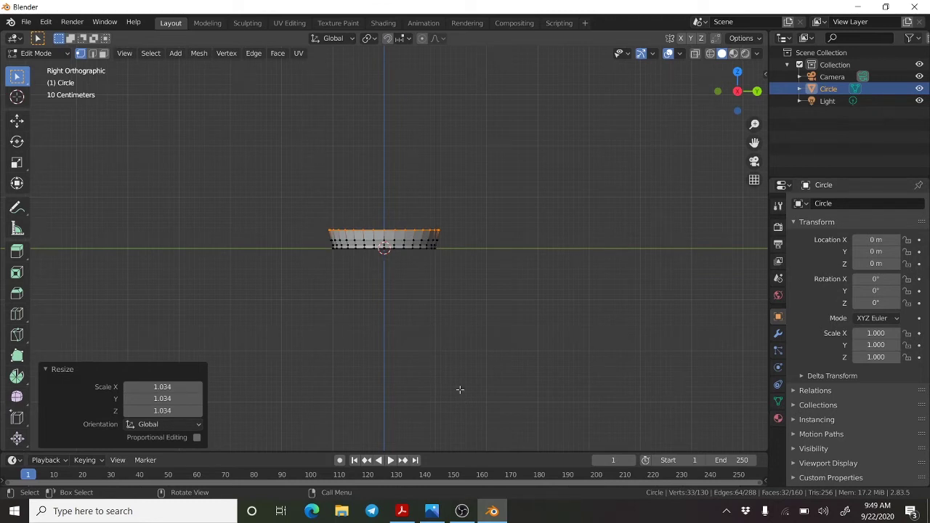
pyautogui.press('e')
pyautogui.click(461, 373)
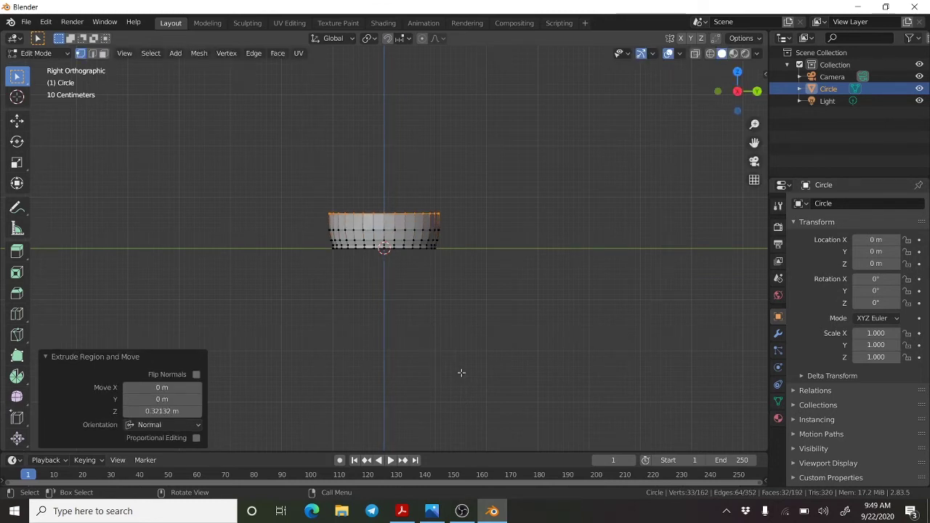
# Step: Add two more wall sections, slightly widening the top rim before each extrusion
pyautogui.press('s')
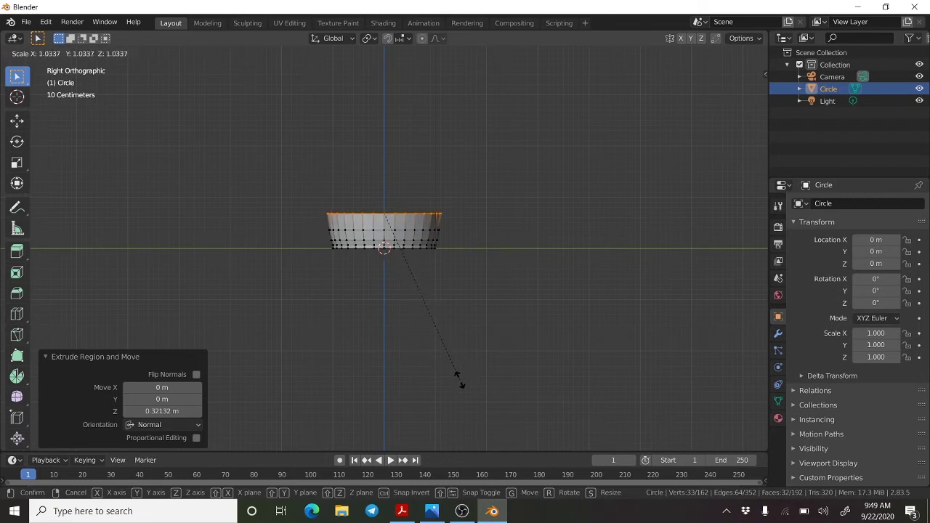
pyautogui.click(459, 379)
pyautogui.press('e')
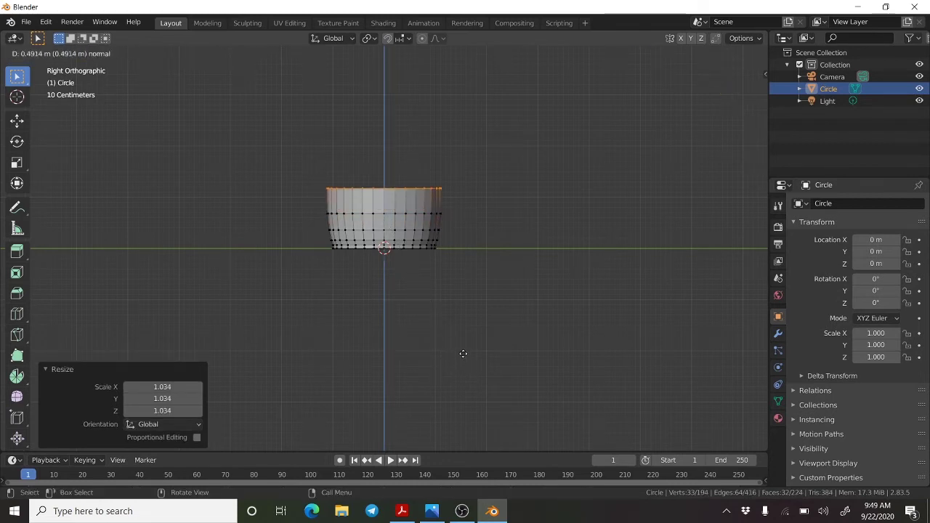
pyautogui.click(463, 346)
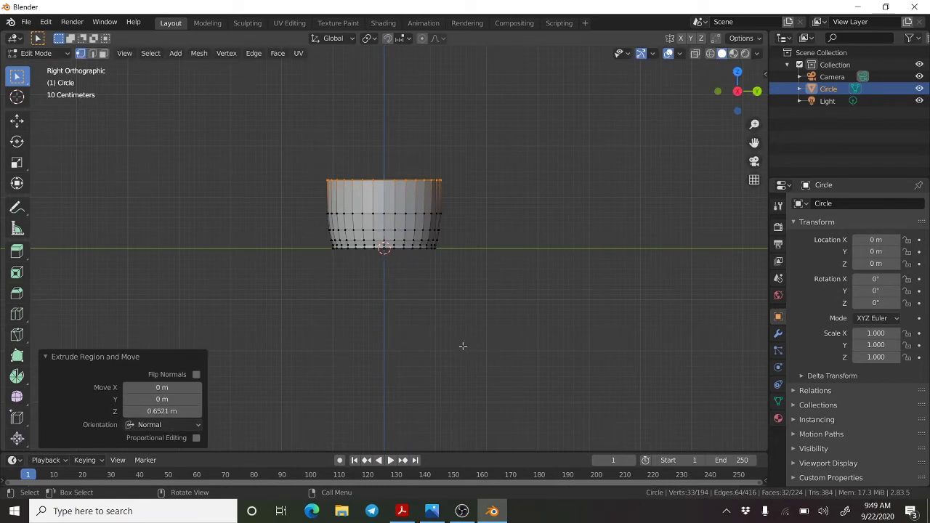
pyautogui.press('s')
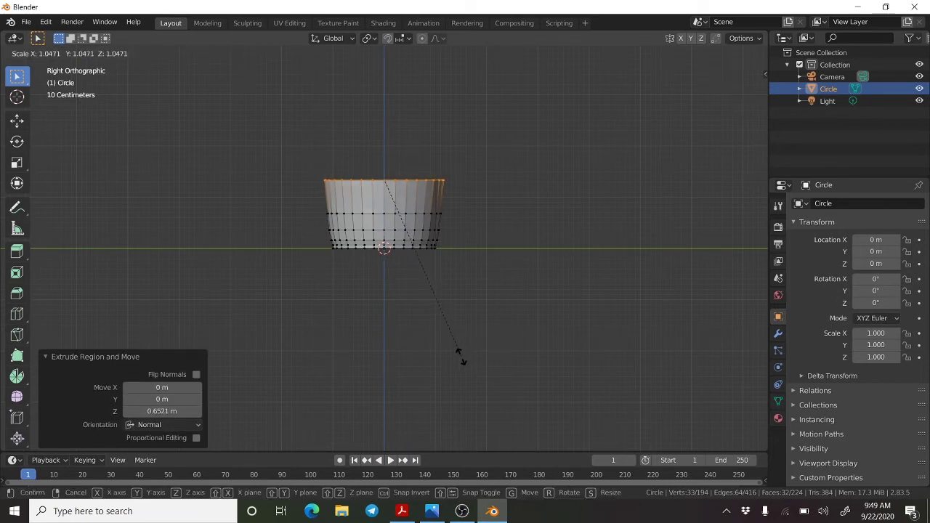
pyautogui.click(460, 354)
pyautogui.press('e')
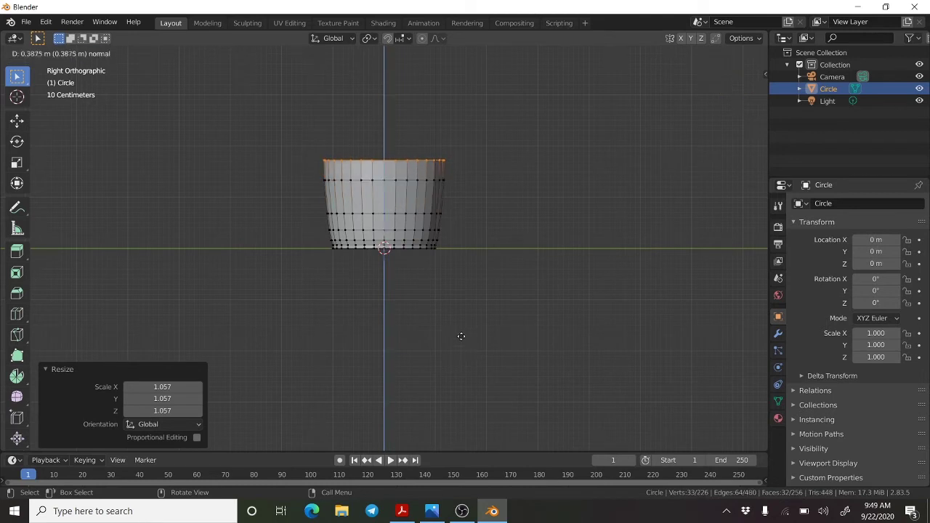
pyautogui.click(460, 318)
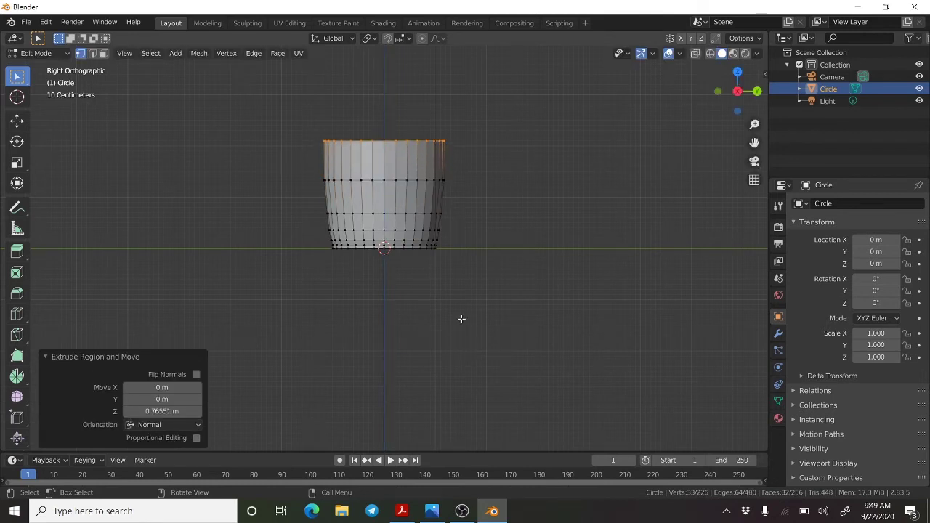
# Step: Widen the rim slightly, extrude another section, flare the rim to 1.027, and extrude again
pyautogui.press('s')
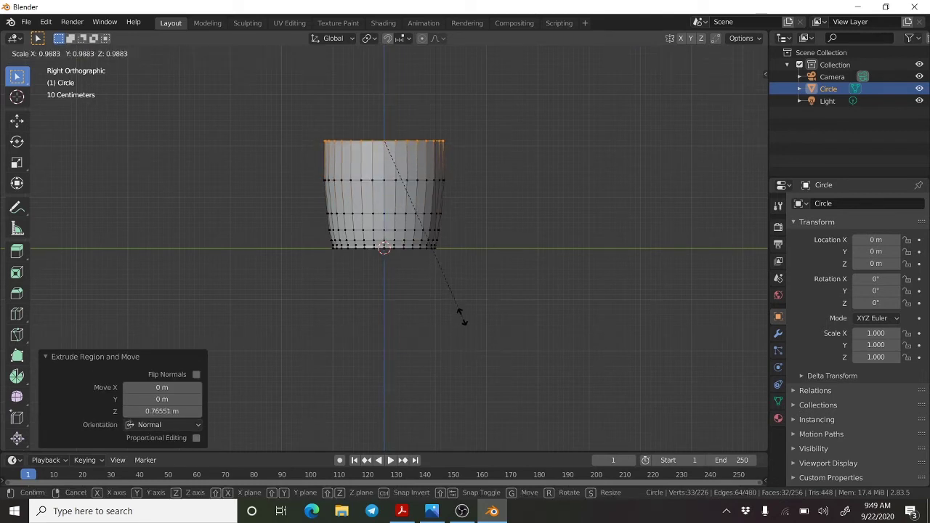
pyautogui.click(459, 320)
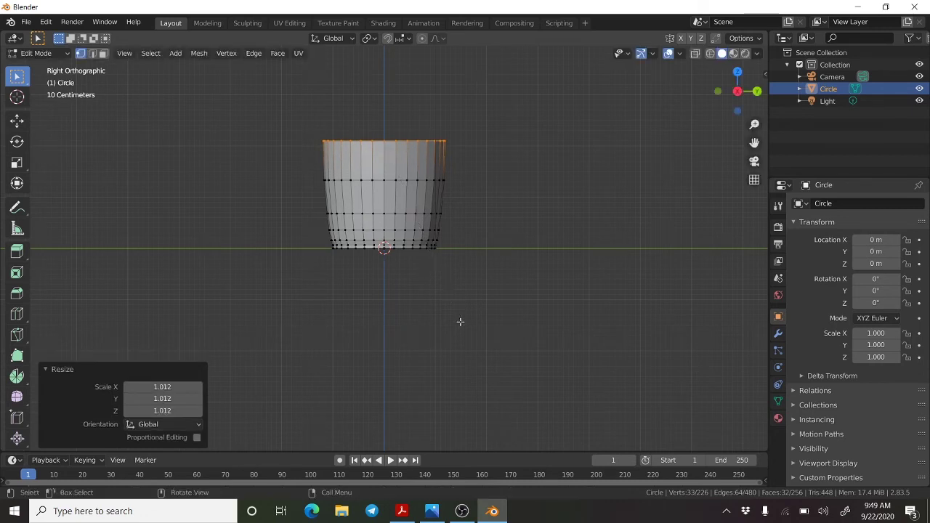
pyautogui.press('e')
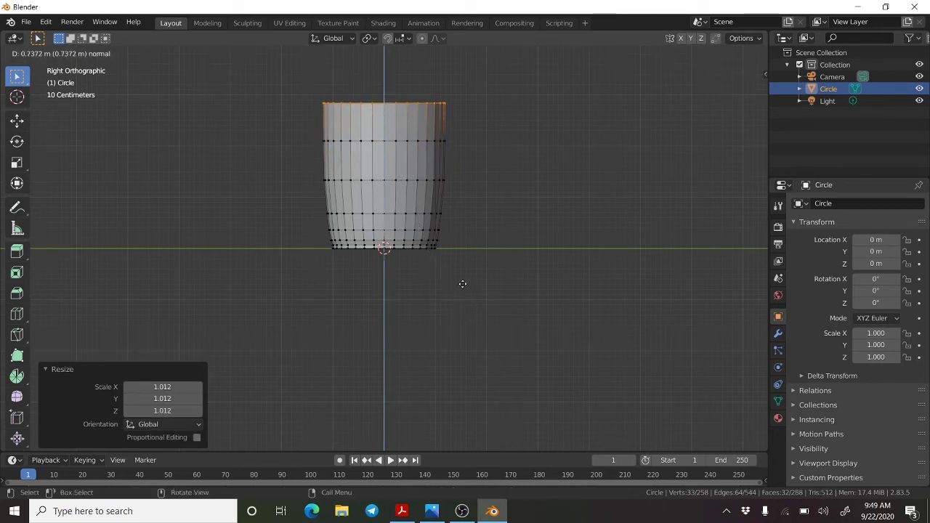
pyautogui.click(463, 285)
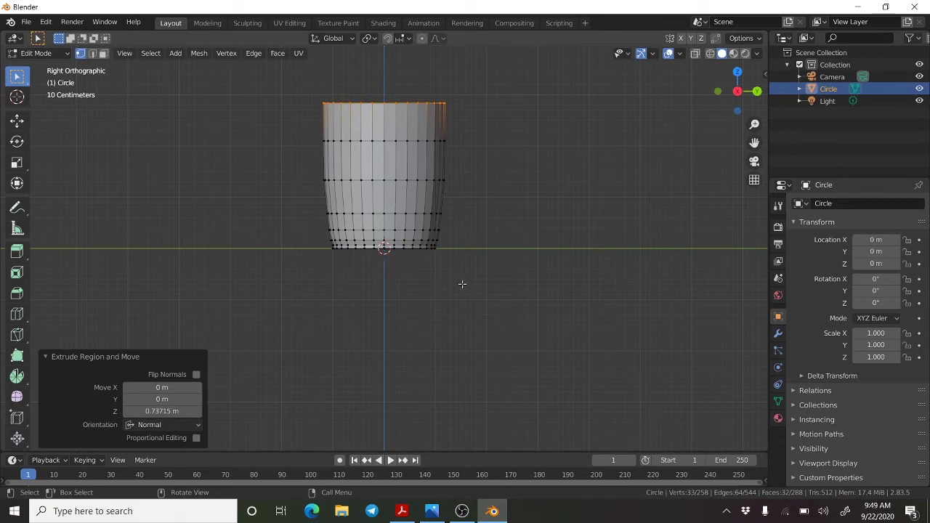
pyautogui.press('s')
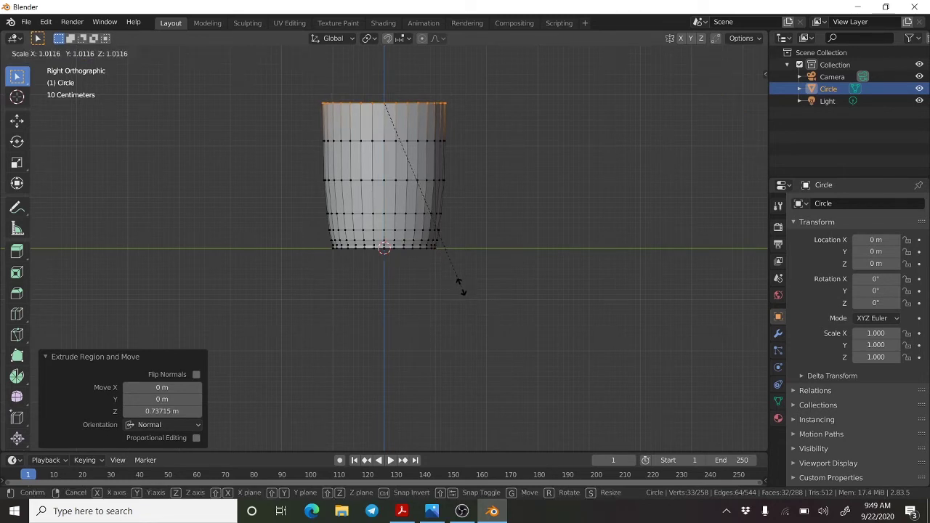
pyautogui.click(461, 289)
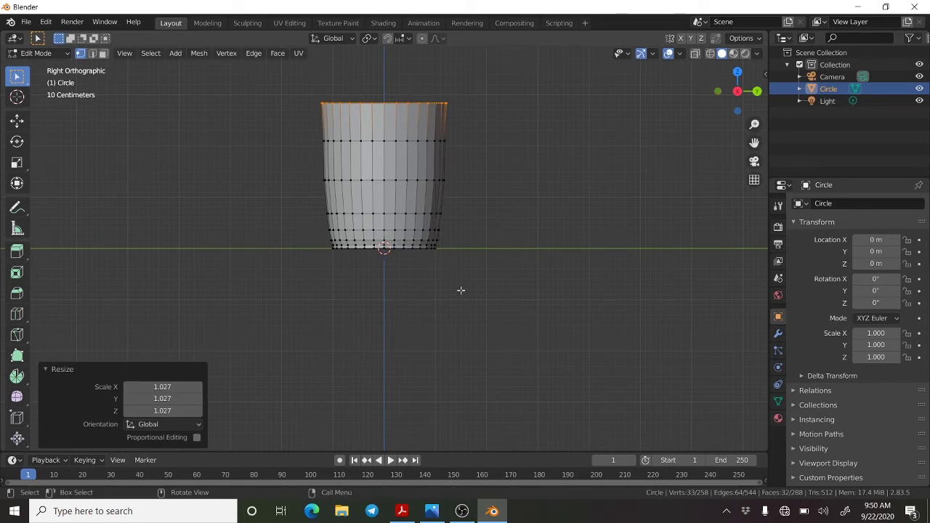
pyautogui.press('e')
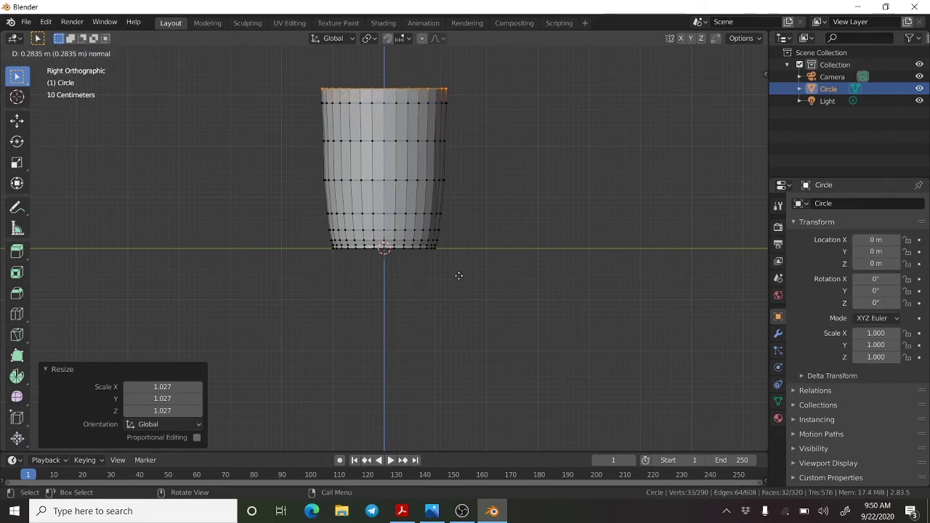
pyautogui.click(458, 276)
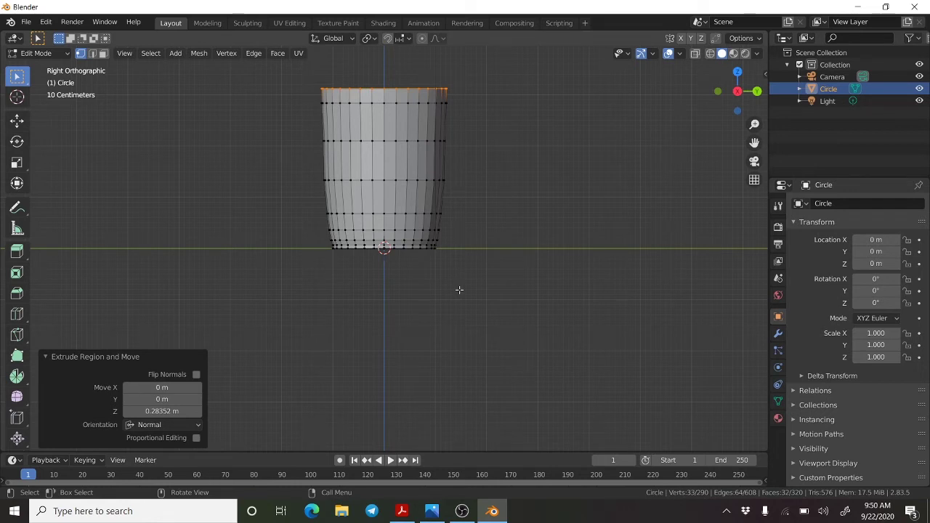
# Step: Extrude a short top ring, narrow it to 0.960, and orbit to look down at the cup
pyautogui.press('s')
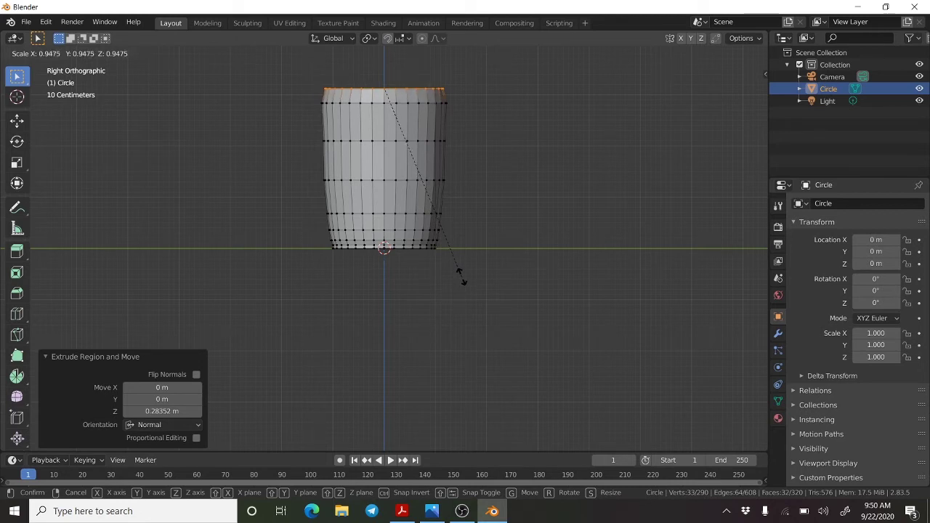
pyautogui.press('Escape')
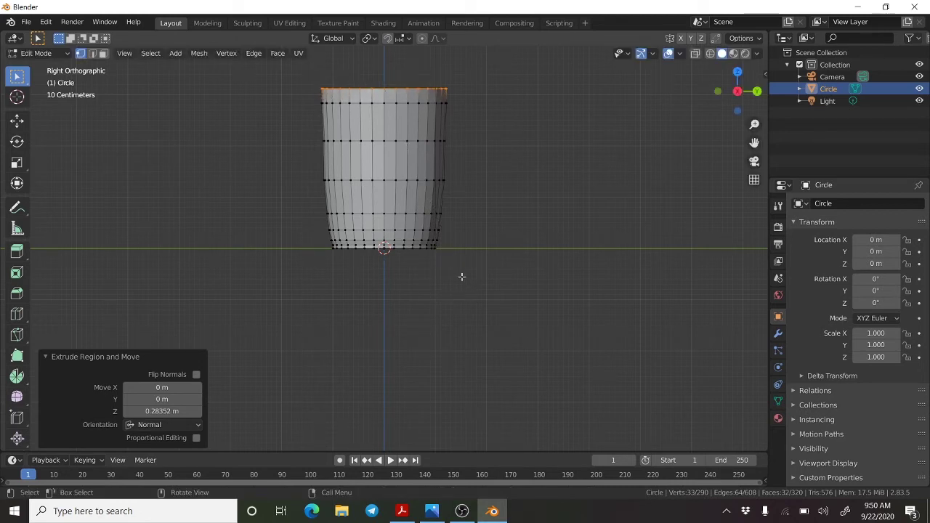
pyautogui.press('e')
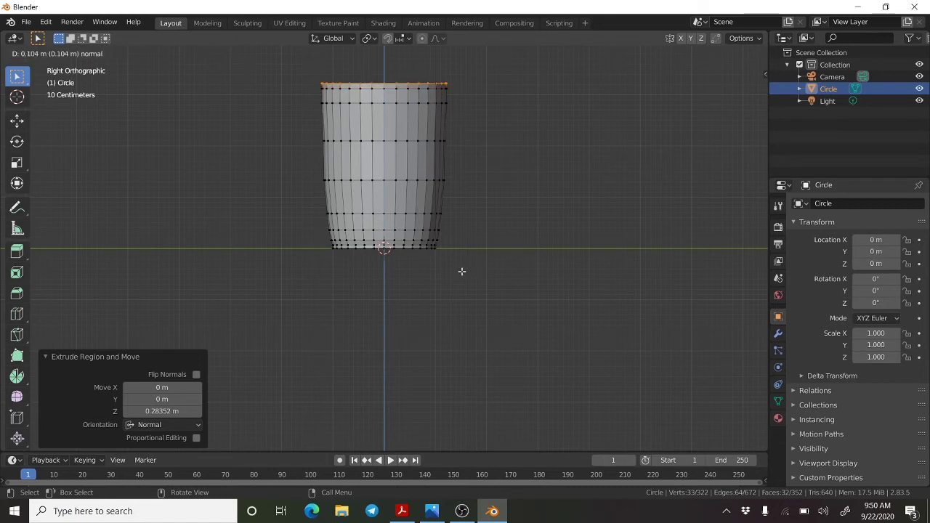
pyautogui.click(461, 271)
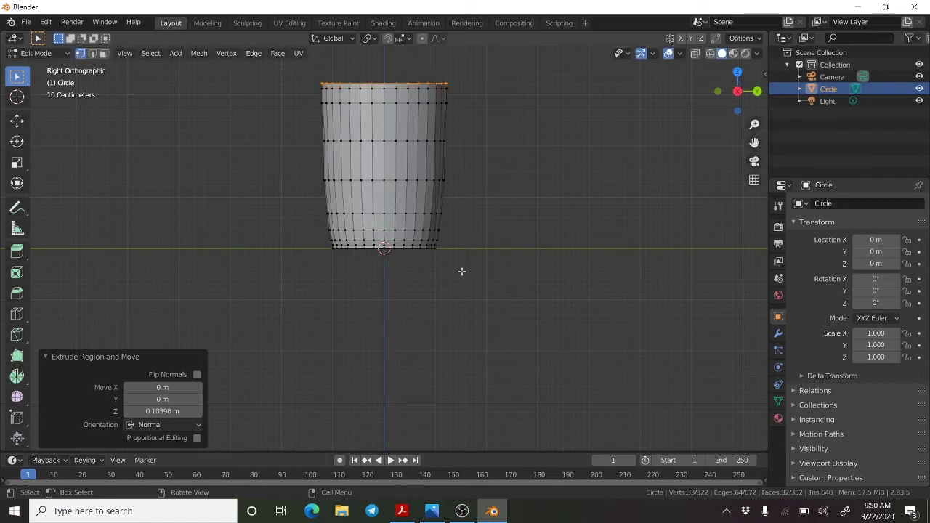
pyautogui.press('s')
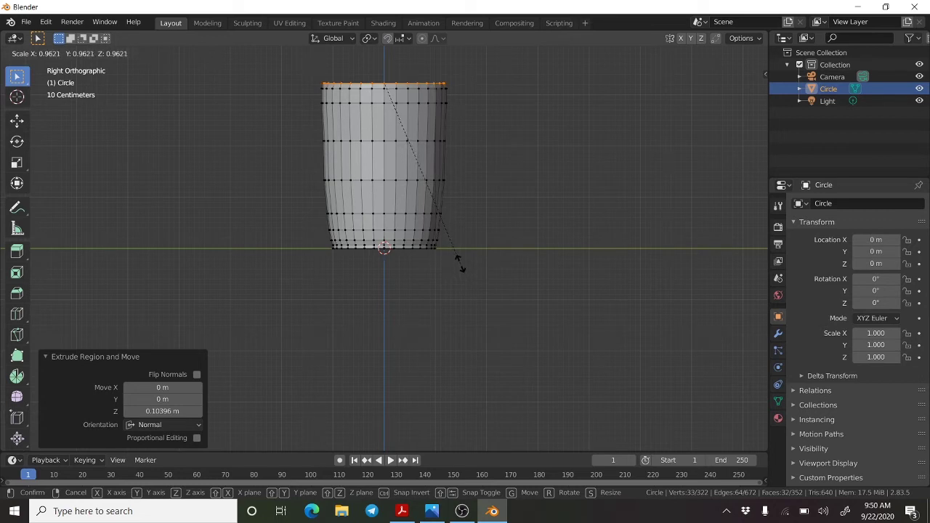
pyautogui.click(458, 263)
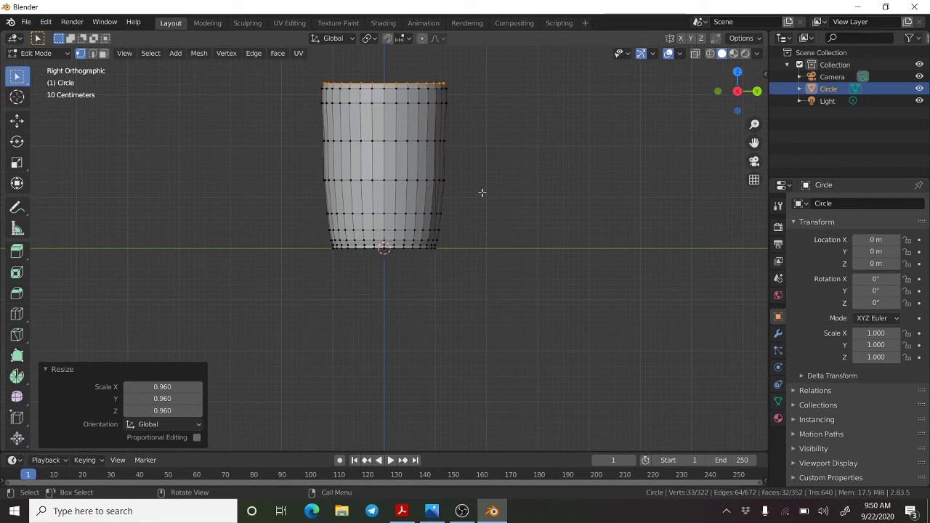
pyautogui.press('KP_5')
pyautogui.moveTo(482, 193)
pyautogui.mouseDown(button='middle')
pyautogui.moveTo(479, 242)
pyautogui.moveTo(496, 245)
pyautogui.moveTo(482, 220)
pyautogui.mouseUp(button='middle')
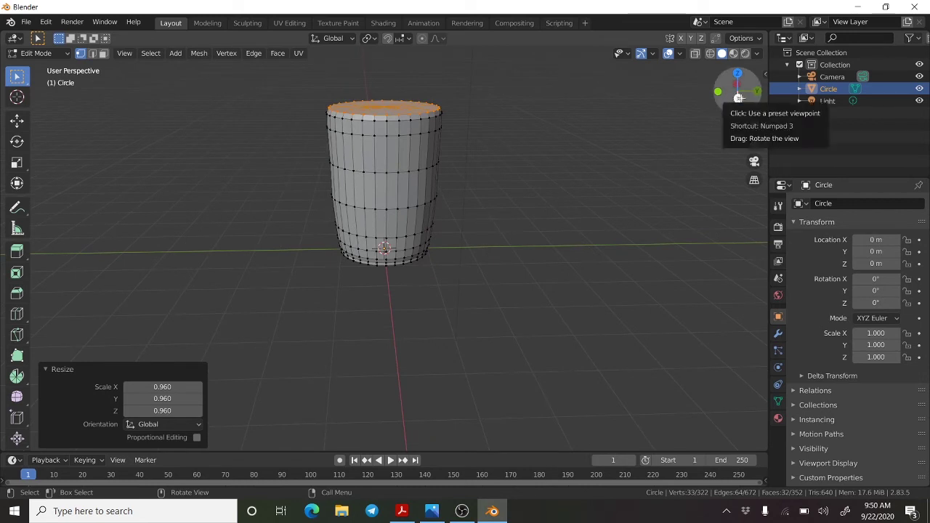
# Step: Back in Right Orthographic view, duplicate the top ring with a zero-distance extrusion
pyautogui.click(738, 98)
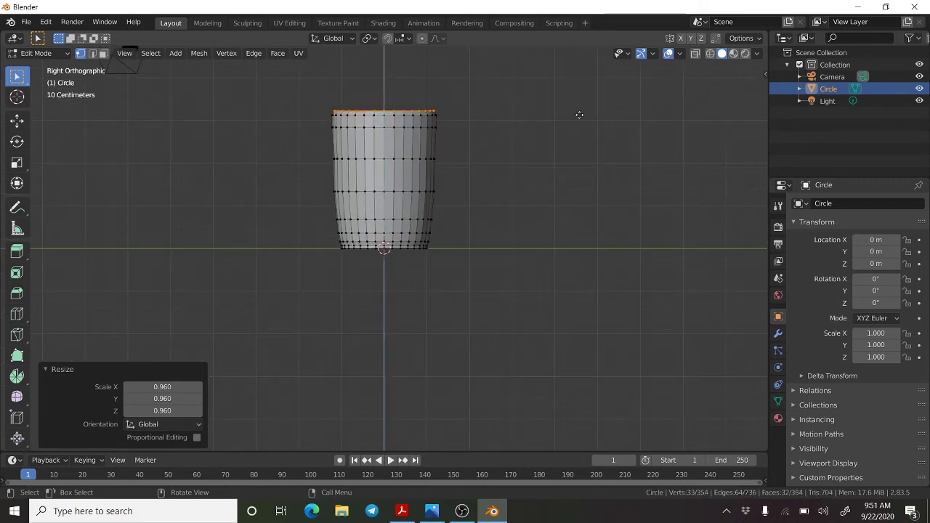
pyautogui.press('e')
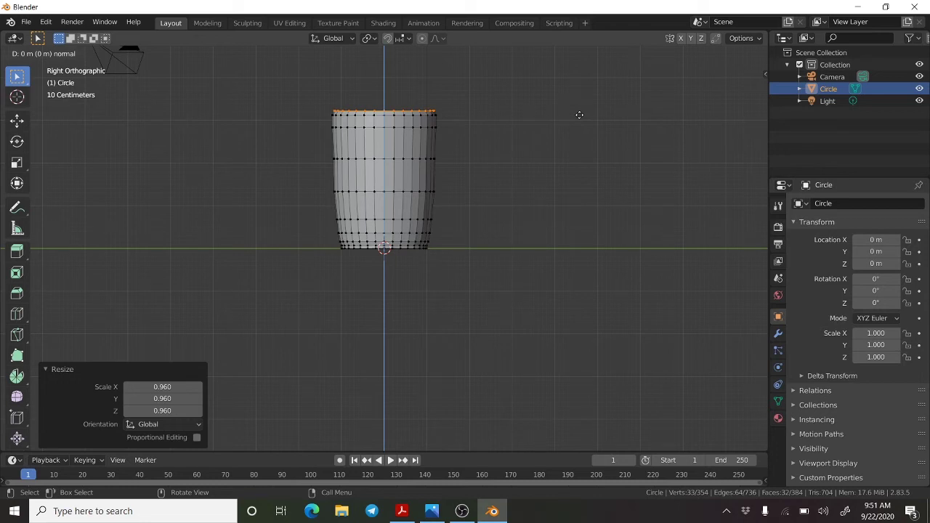
pyautogui.rightClick(578, 115)
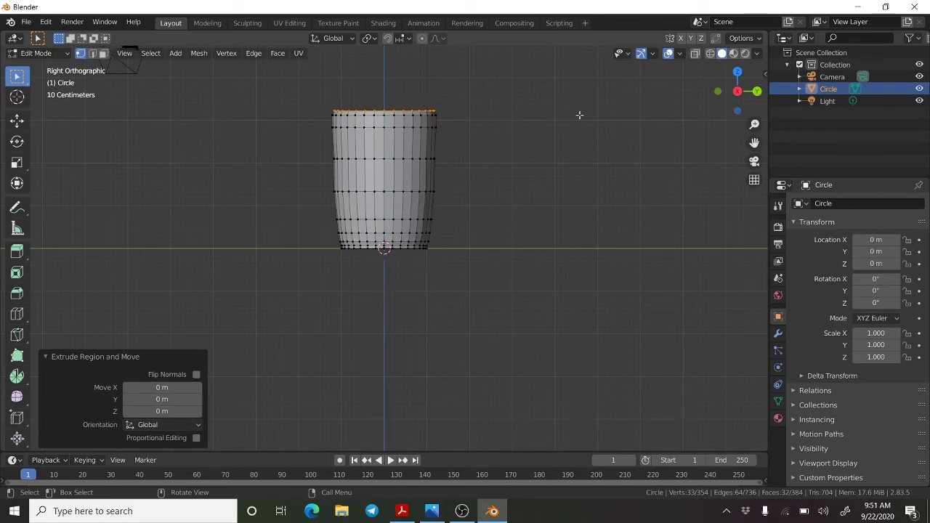
pyautogui.press('z')
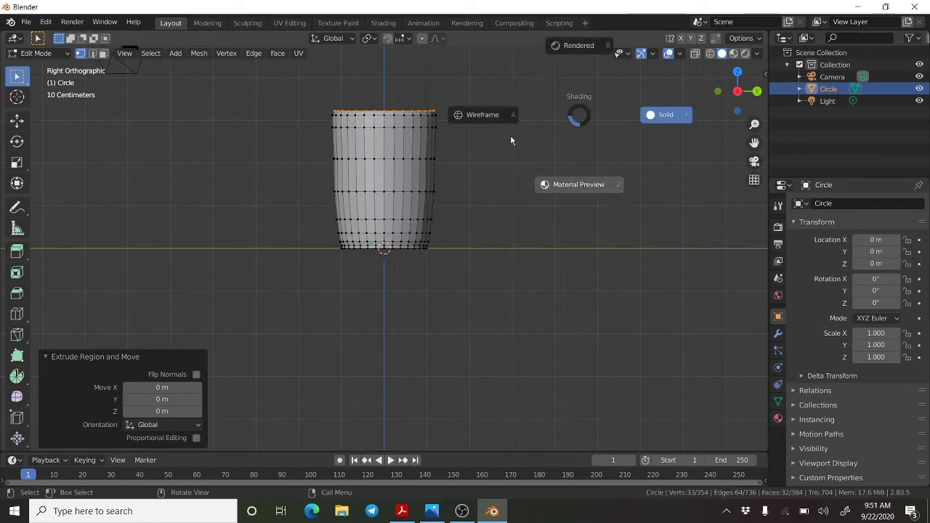
# Step: Switch to wireframe and begin the inner wall with a lowered, slightly enlarged rim ring
pyautogui.click(488, 117)
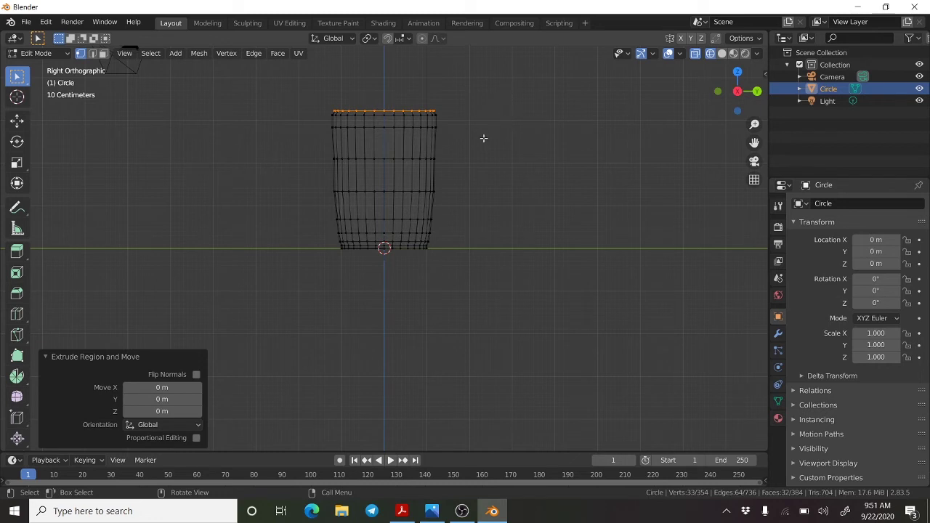
pyautogui.press('e')
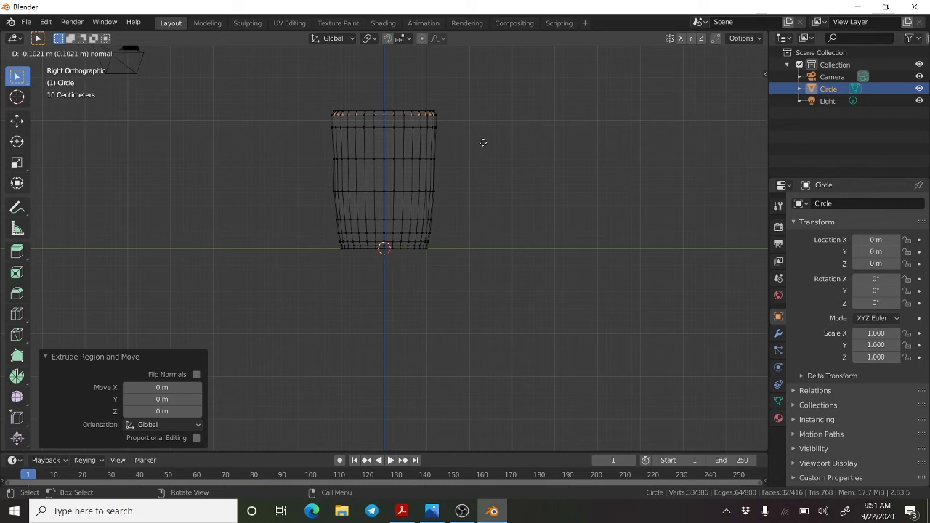
pyautogui.click(482, 142)
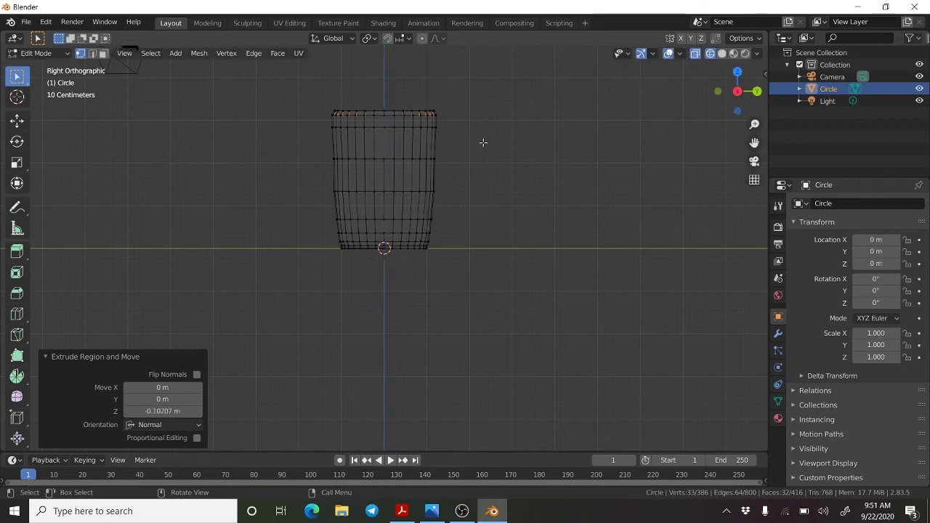
pyautogui.press('s')
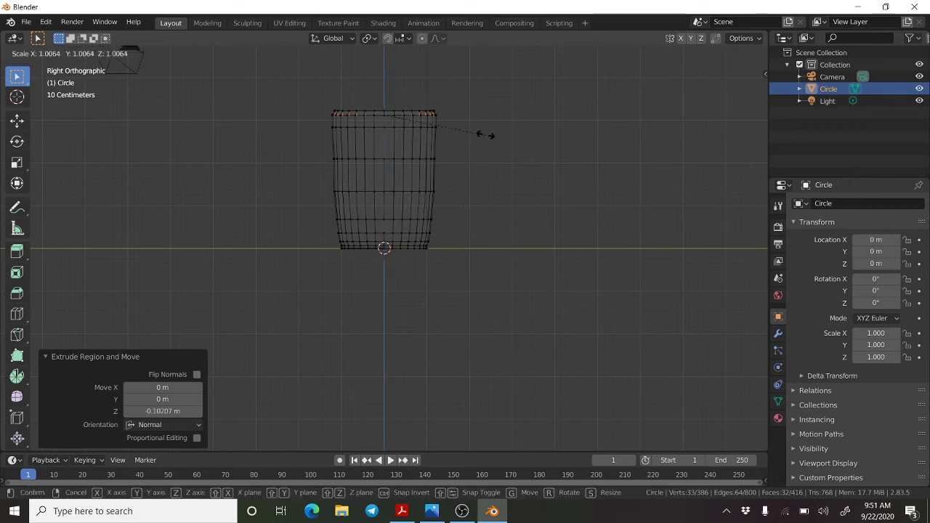
pyautogui.click(486, 133)
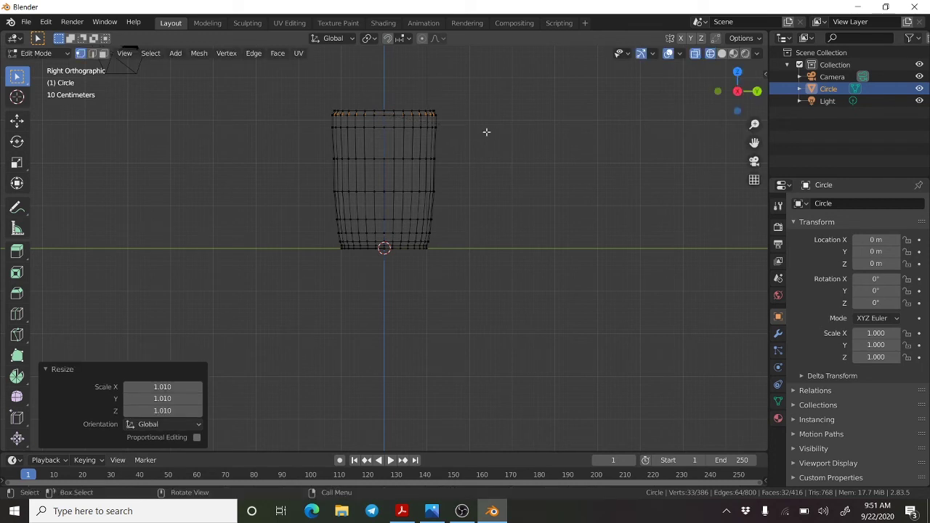
pyautogui.press('e')
pyautogui.click(485, 144)
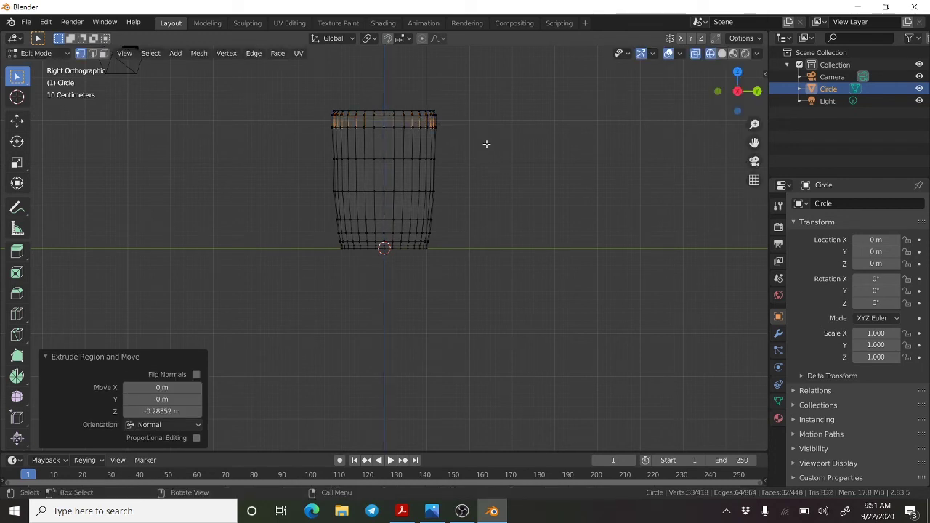
# Step: Extrude two inner-wall rings downward, shrinking them to 0.957 and 0.954
pyautogui.press('e')
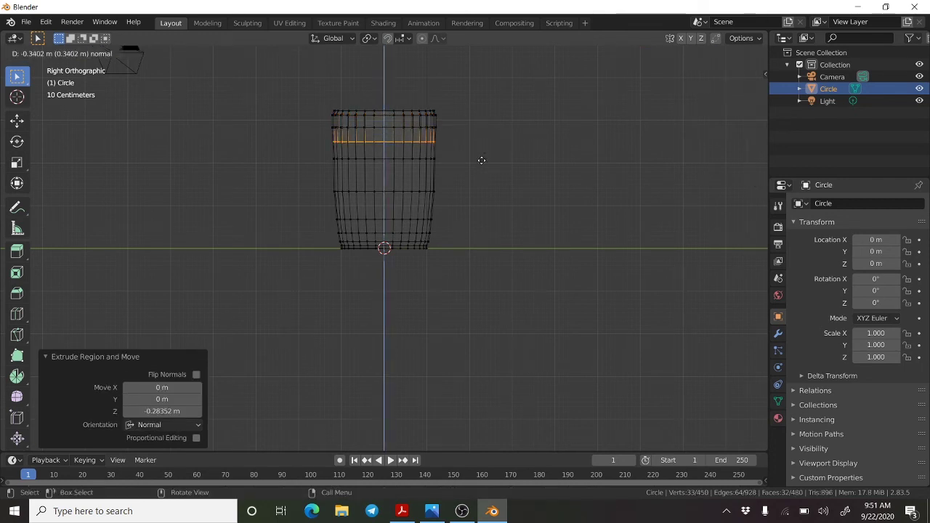
pyautogui.click(480, 174)
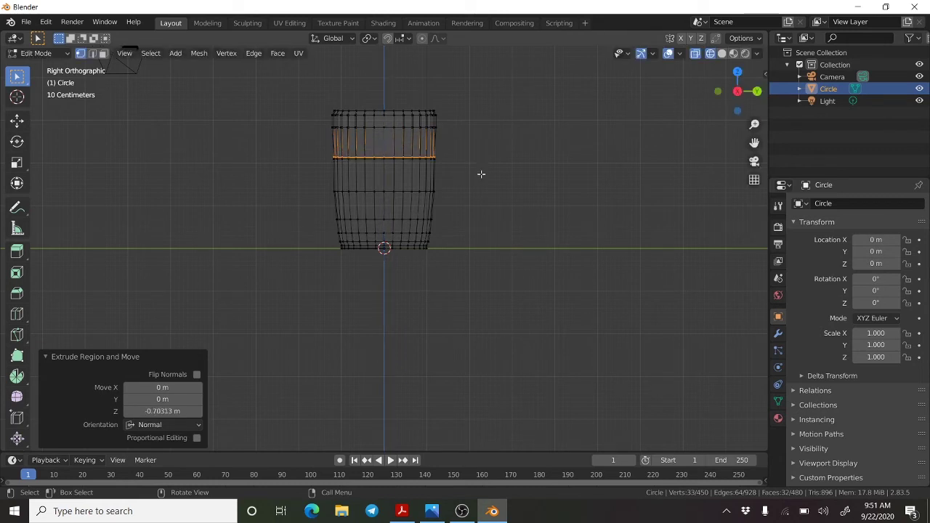
pyautogui.press('s')
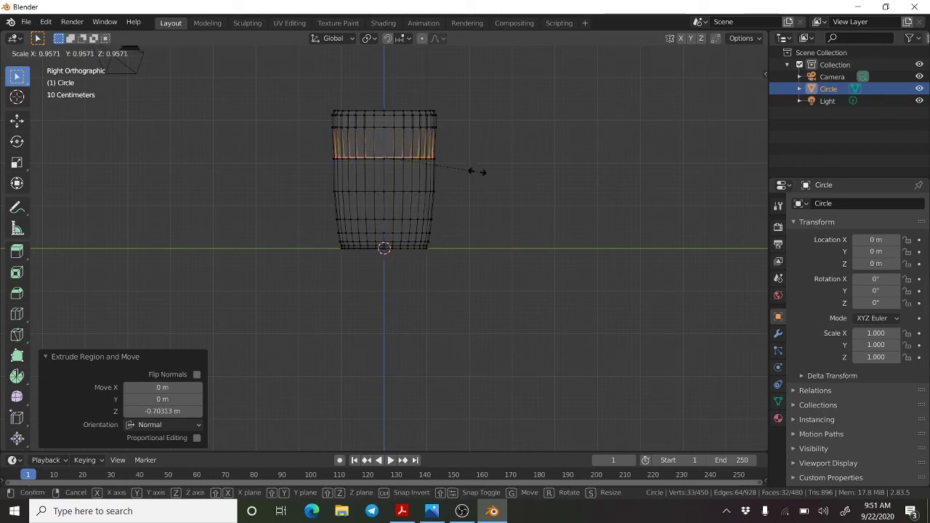
pyautogui.click(477, 172)
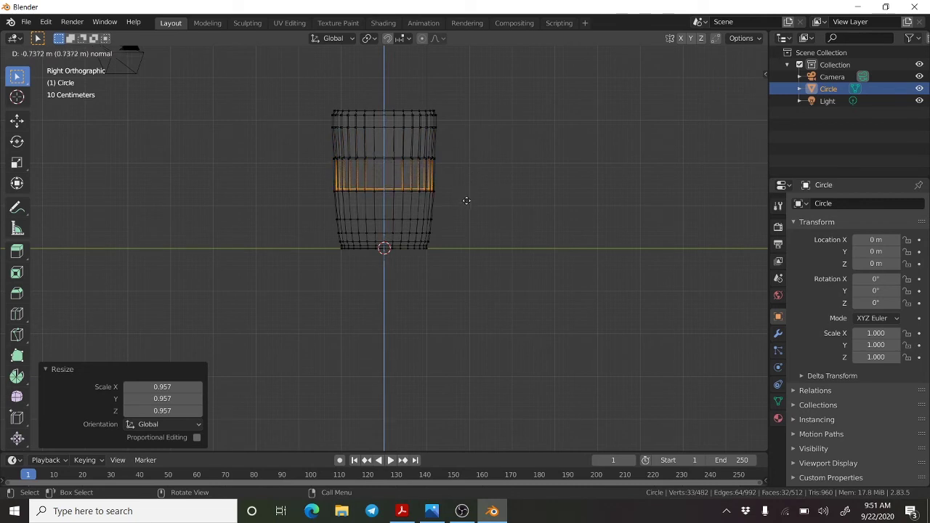
pyautogui.click(467, 202)
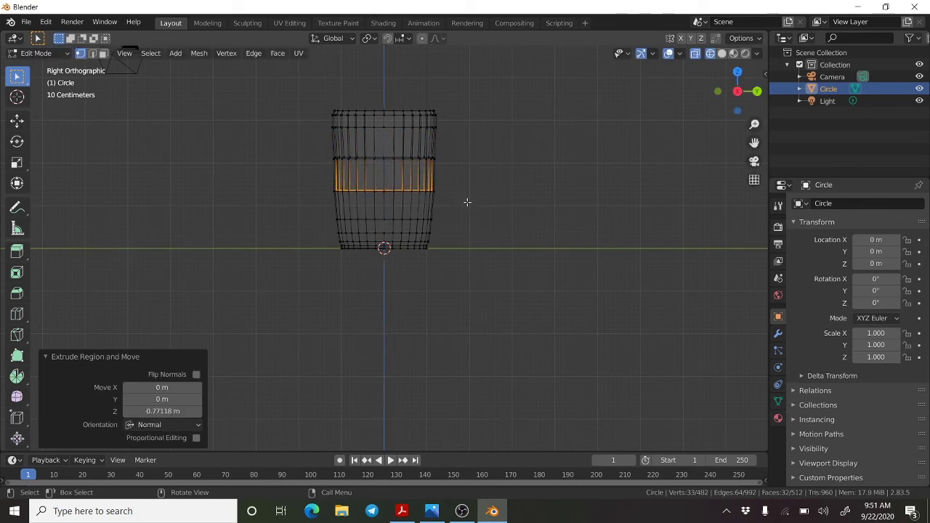
pyautogui.press('e')
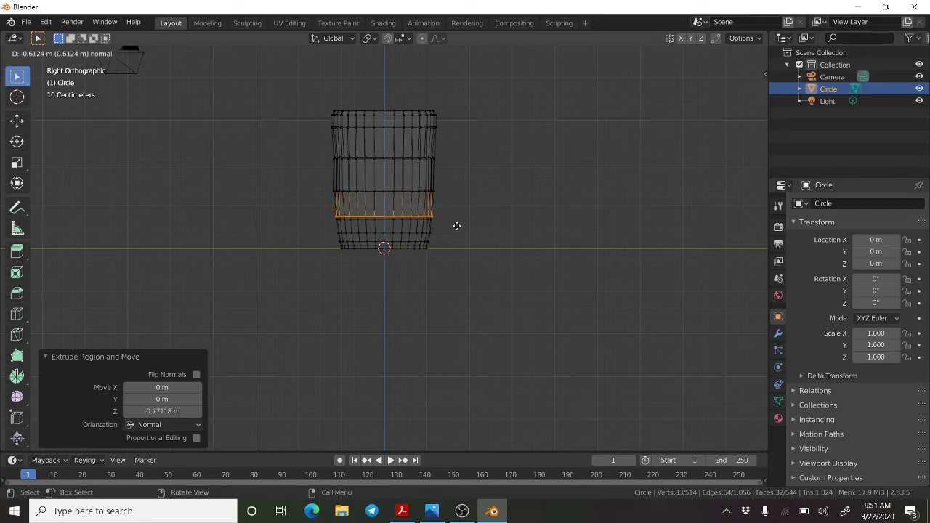
pyautogui.click(455, 228)
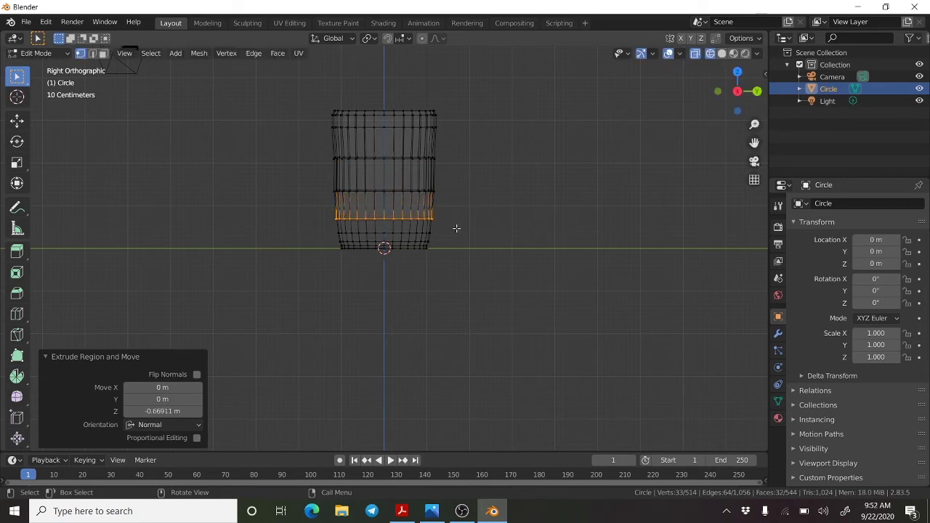
pyautogui.press('s')
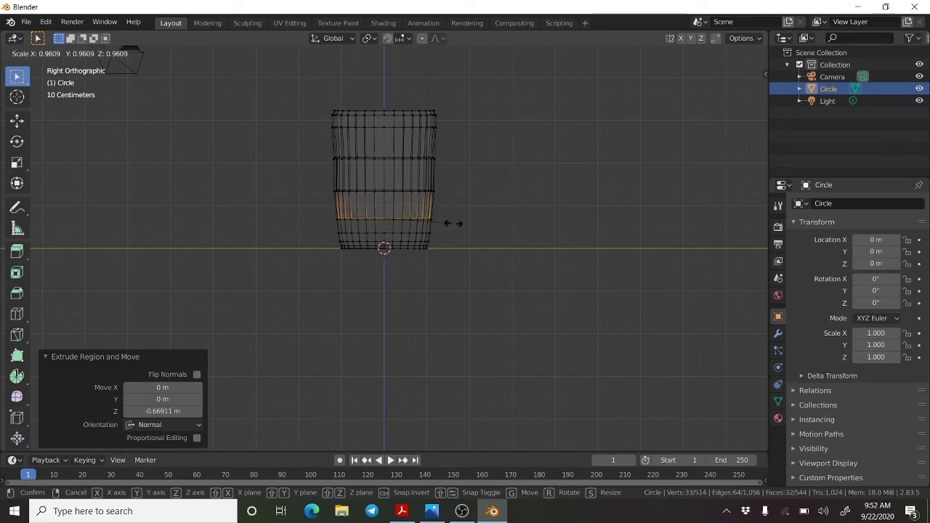
pyautogui.click(452, 223)
# Step: Extrude the last two inner rings down to the base, scaling them to 0.975 and 0.936
pyautogui.press('e')
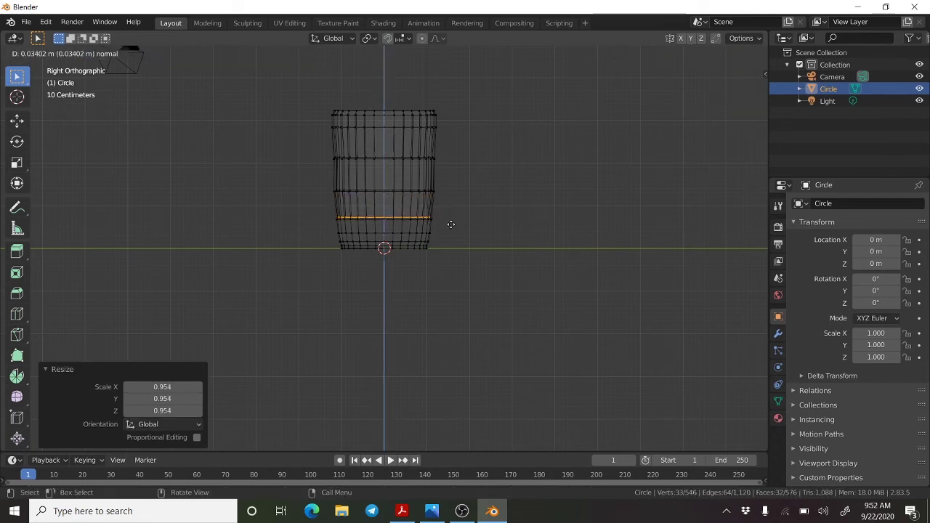
pyautogui.click(446, 236)
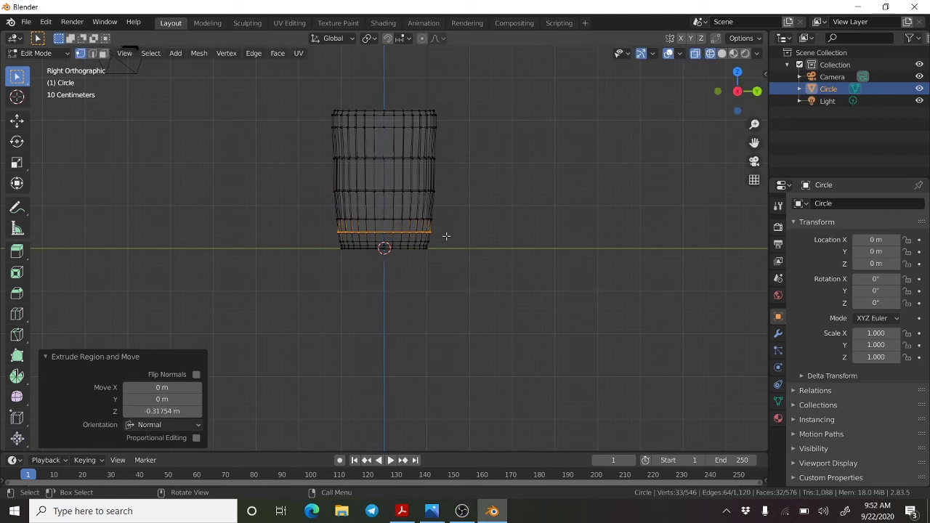
pyautogui.press('s')
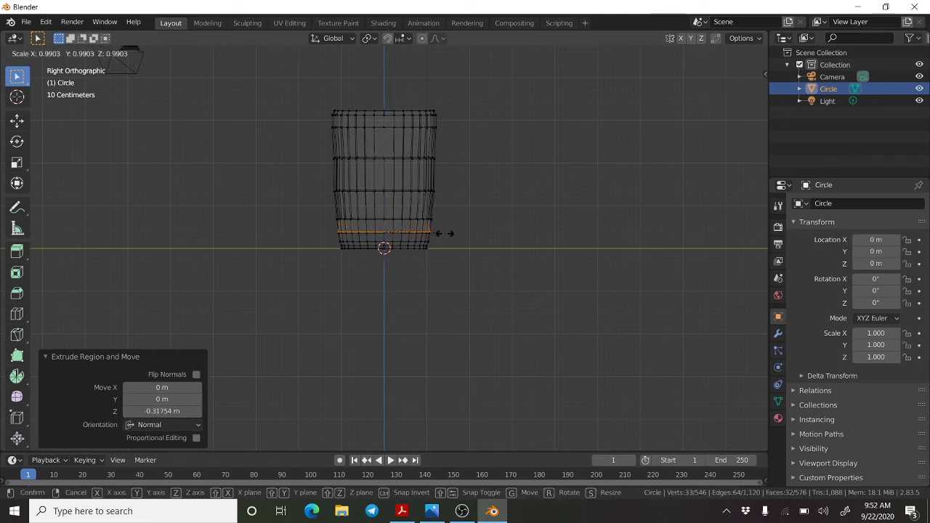
pyautogui.click(444, 234)
pyautogui.press('e')
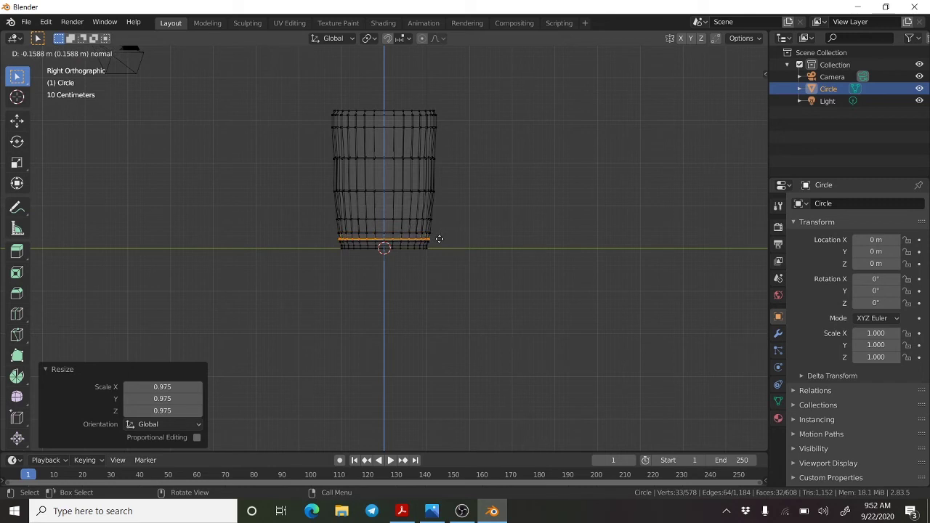
pyautogui.click(439, 239)
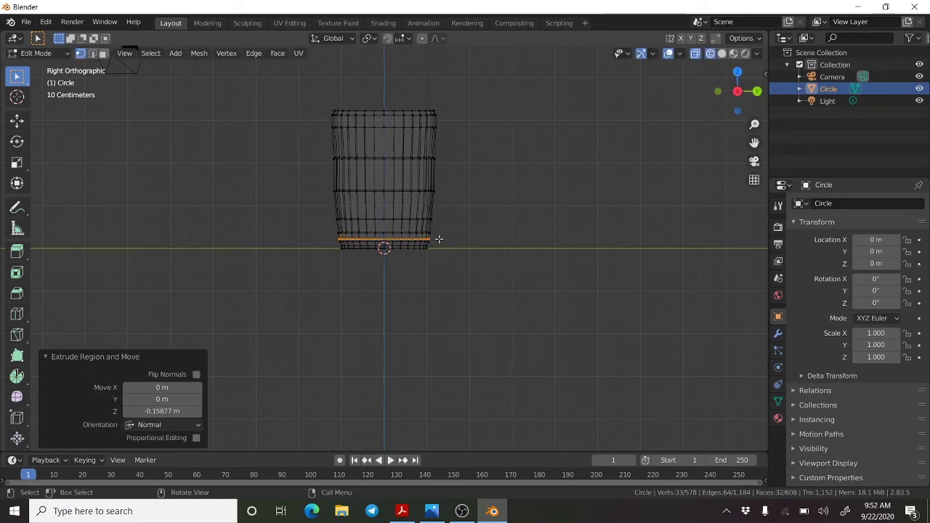
pyautogui.press('s')
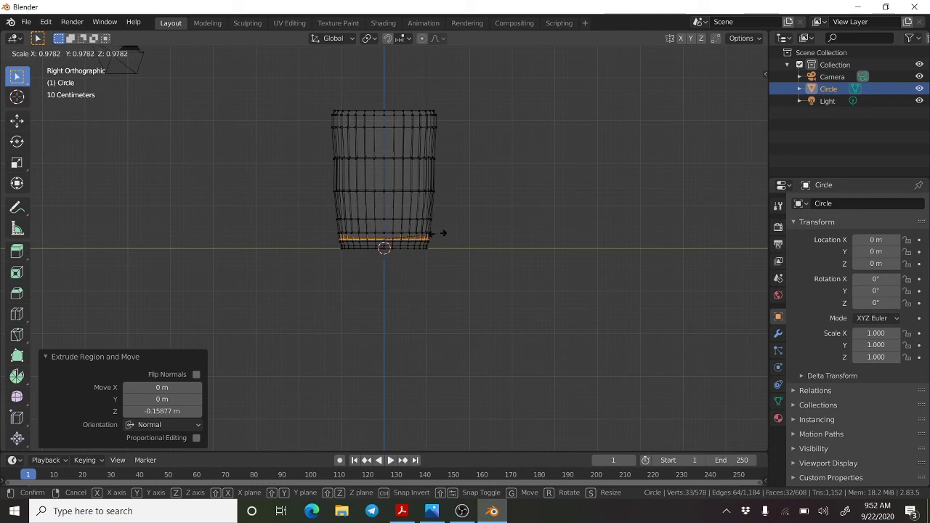
pyautogui.click(439, 232)
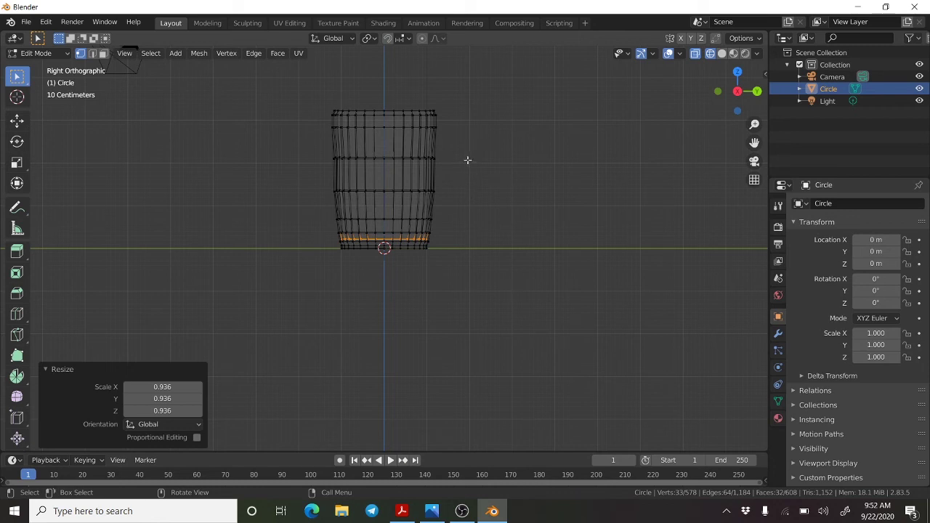
# Step: Switch the viewport to Material Preview shading and orbit into User Perspective
pyautogui.rightClick(477, 166)
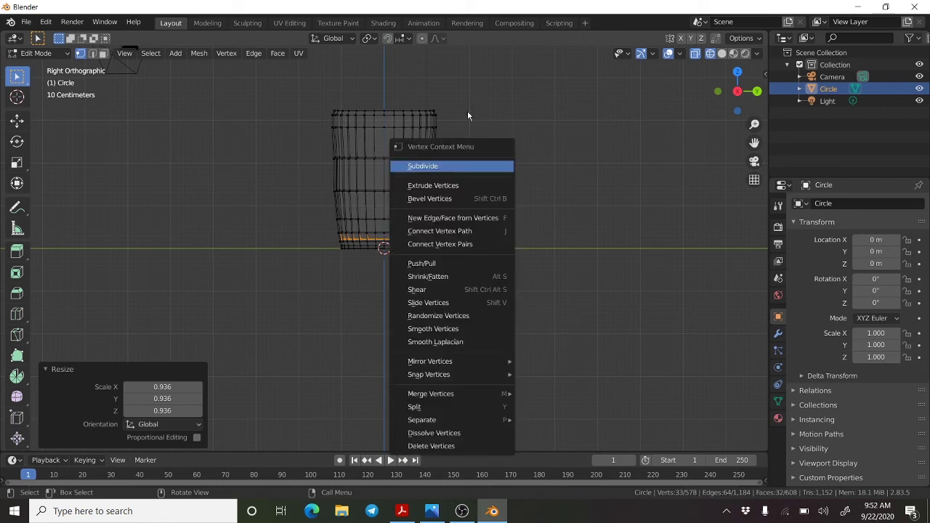
pyautogui.press('Escape')
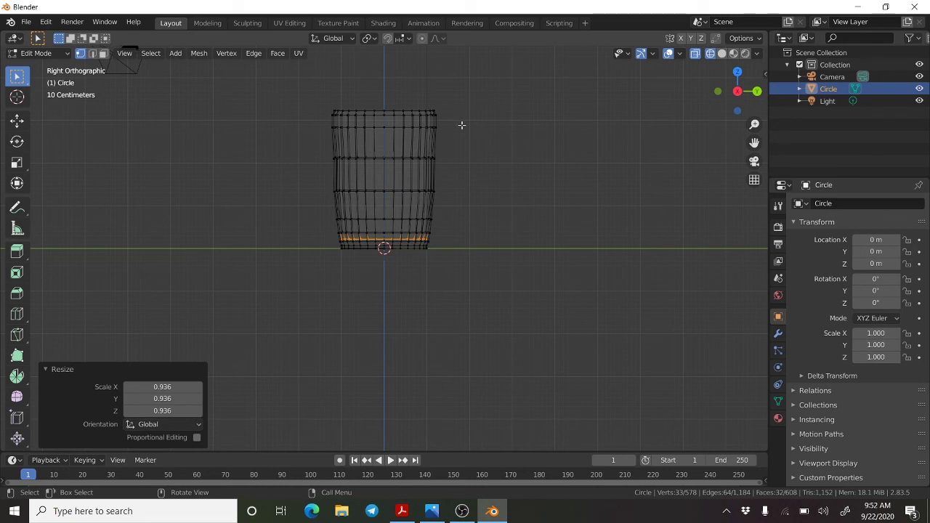
pyautogui.press('z')
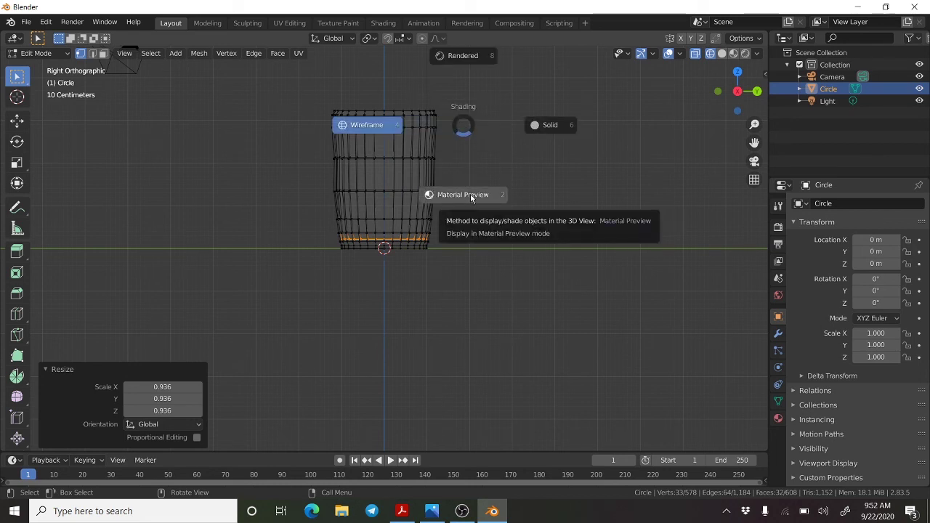
pyautogui.click(459, 199)
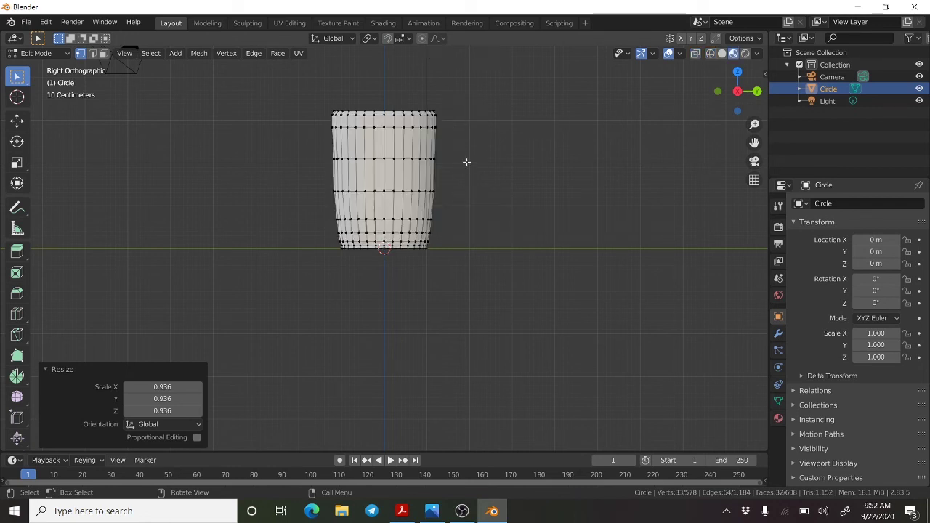
pyautogui.moveTo(467, 162)
pyautogui.mouseDown(button='middle')
pyautogui.moveTo(433, 217)
pyautogui.moveTo(461, 239)
pyautogui.moveTo(446, 245)
pyautogui.moveTo(467, 179)
pyautogui.moveTo(448, 179)
pyautogui.moveTo(472, 192)
pyautogui.mouseUp(button='middle')
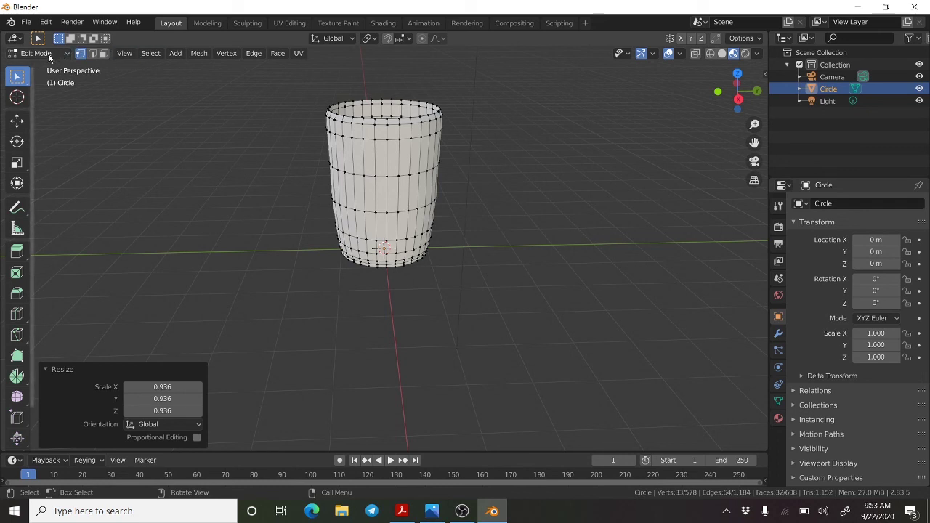
# Step: Return to Object Mode and orbit to look into the cup's open top
pyautogui.click(47, 55)
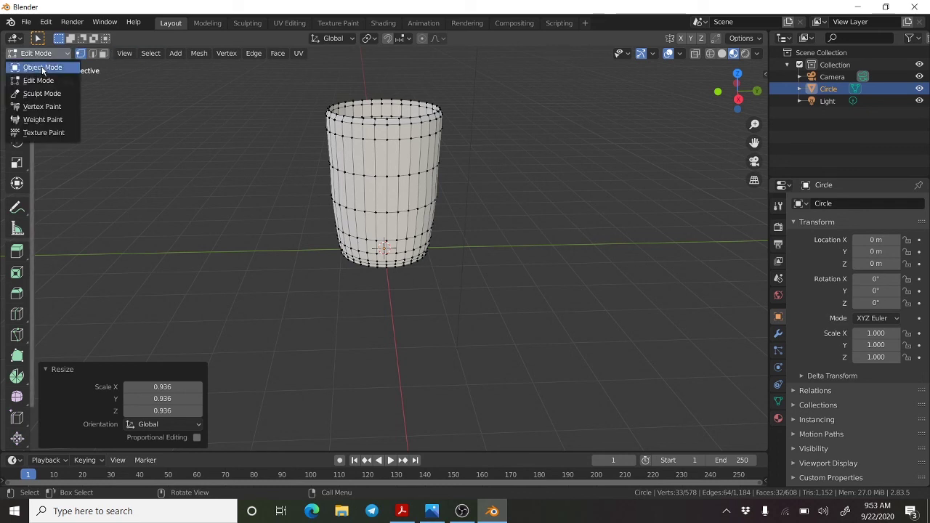
pyautogui.click(42, 66)
pyautogui.scroll(2, 443, 184)
pyautogui.moveTo(487, 163)
pyautogui.mouseDown(button='middle')
pyautogui.moveTo(486, 184)
pyautogui.moveTo(475, 184)
pyautogui.moveTo(486, 188)
pyautogui.moveTo(489, 176)
pyautogui.mouseUp(button='middle')
pyautogui.scroll(-2, 491, 180)
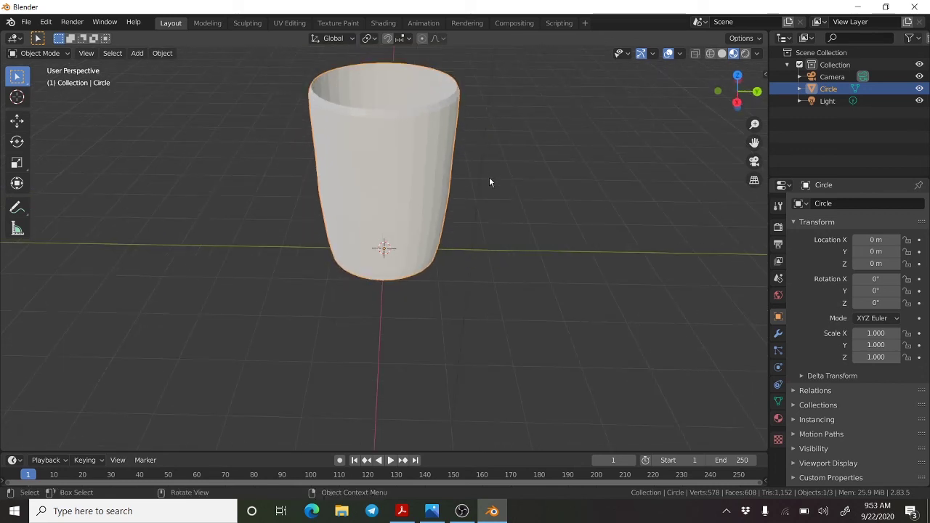
# Step: Apply Shade Smooth to the cup and orbit around to inspect it
pyautogui.rightClick(402, 141)
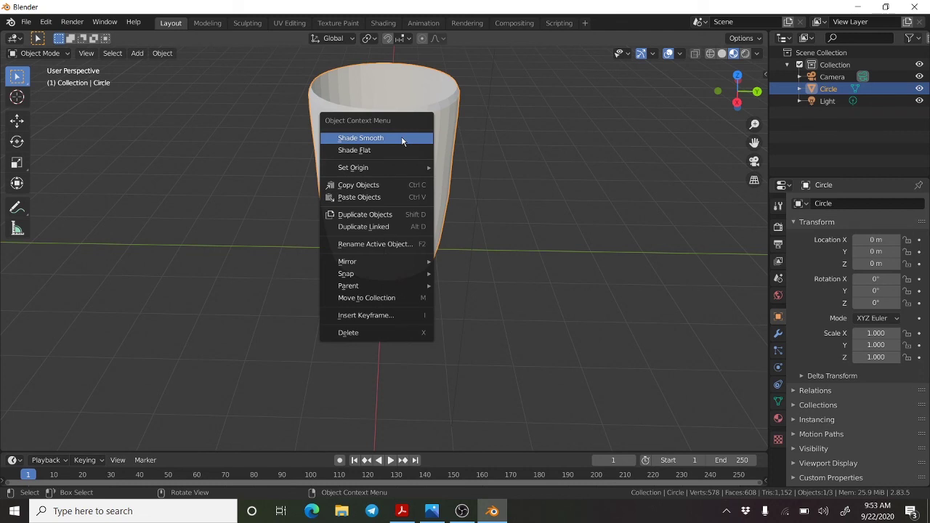
pyautogui.click(355, 143)
pyautogui.moveTo(501, 167)
pyautogui.mouseDown(button='middle')
pyautogui.moveTo(559, 174)
pyautogui.moveTo(530, 179)
pyautogui.moveTo(528, 210)
pyautogui.moveTo(544, 191)
pyautogui.moveTo(525, 166)
pyautogui.moveTo(538, 160)
pyautogui.moveTo(536, 144)
pyautogui.mouseUp(button='middle')
pyautogui.scroll(1, 501, 172)
pyautogui.scroll(-1, 521, 176)
pyautogui.scroll(3, 520, 164)
pyautogui.scroll(-1, 520, 175)
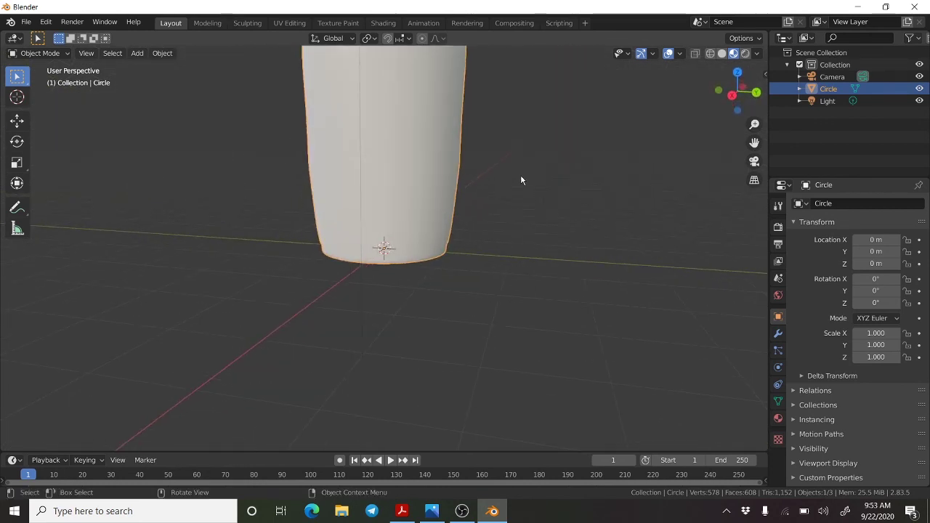
pyautogui.scroll(-1, 520, 176)
pyautogui.moveTo(520, 179)
pyautogui.mouseDown(button='middle')
pyautogui.moveTo(502, 201)
pyautogui.moveTo(507, 222)
pyautogui.moveTo(526, 194)
pyautogui.moveTo(543, 195)
pyautogui.moveTo(534, 197)
pyautogui.mouseUp(button='middle')
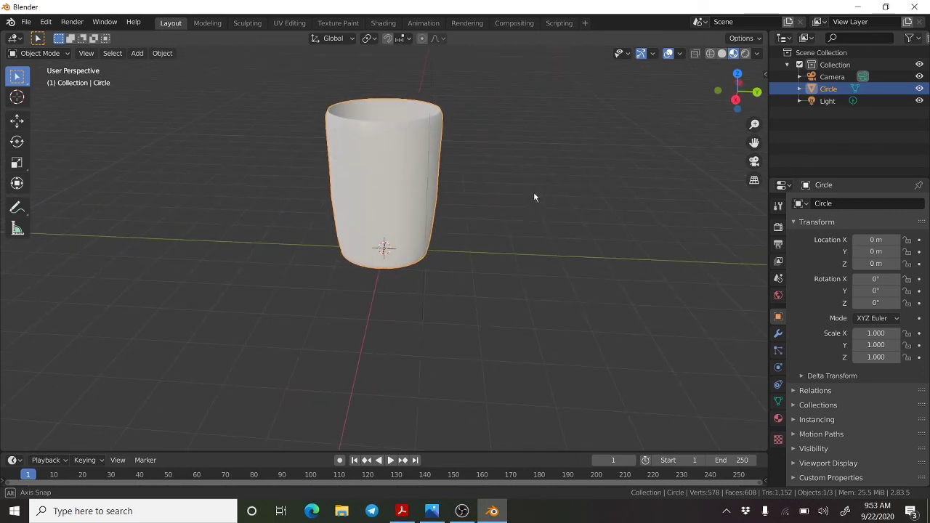